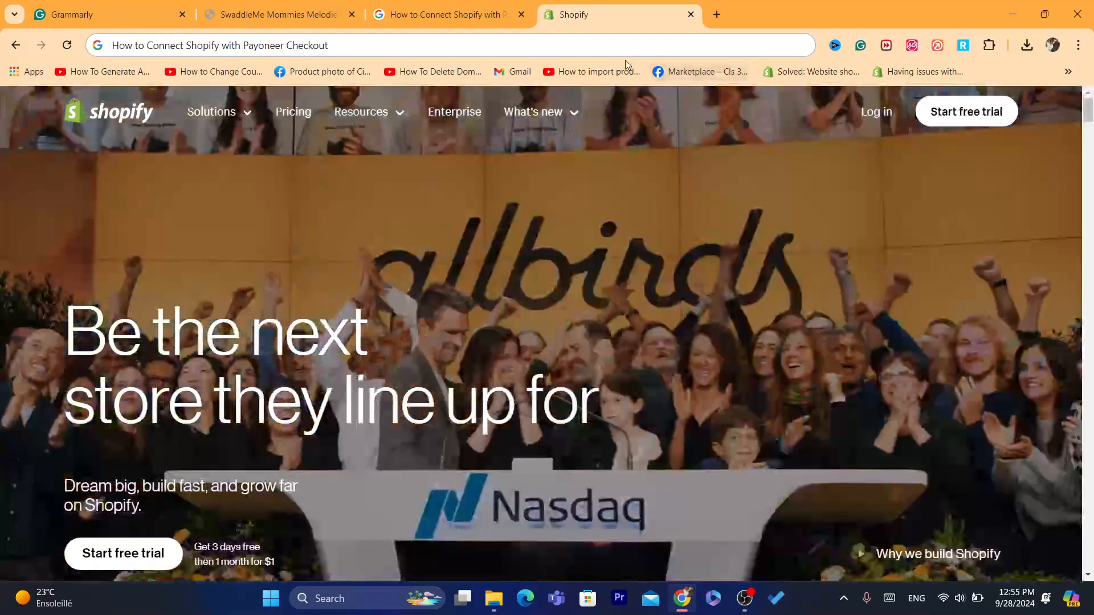
Step: Log in to the Shopify account from the Shopify homepage
click(875, 112)
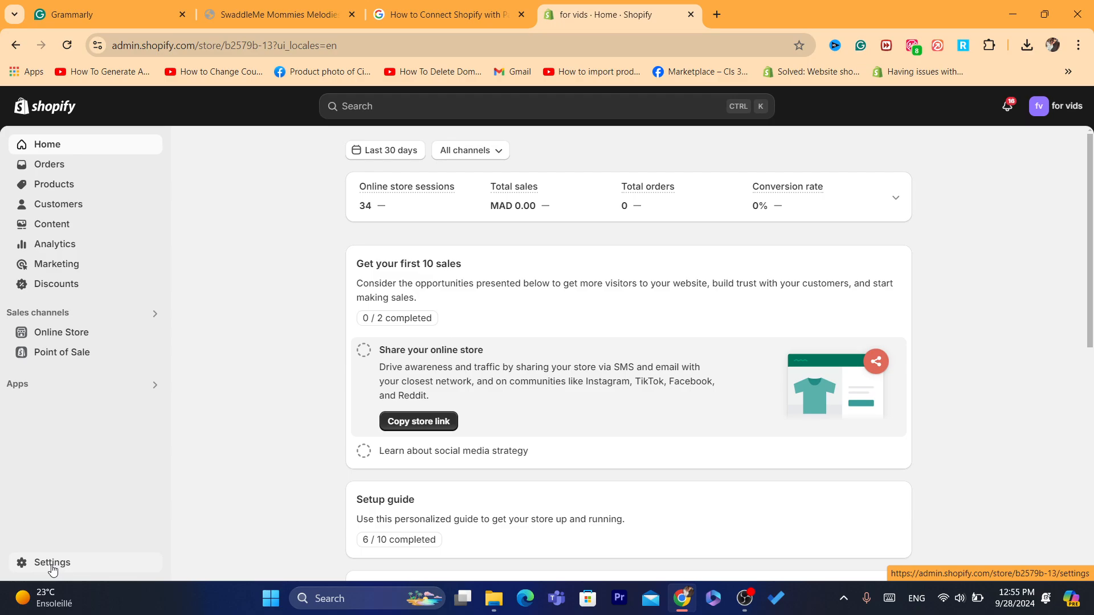
Step: Open the Payments page from the store settings
click(52, 566)
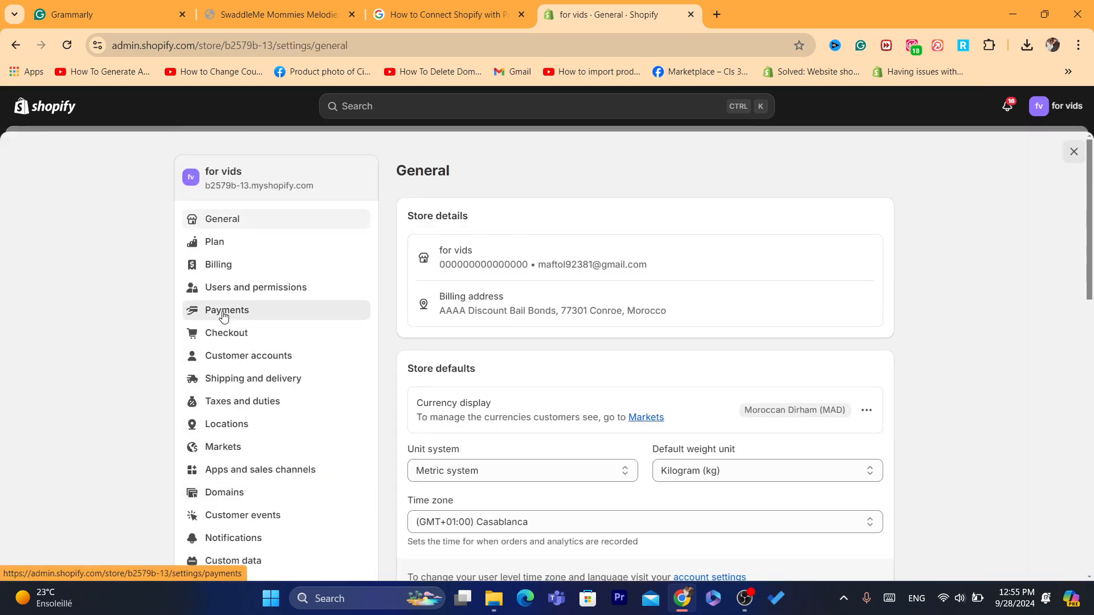
click(674, 605)
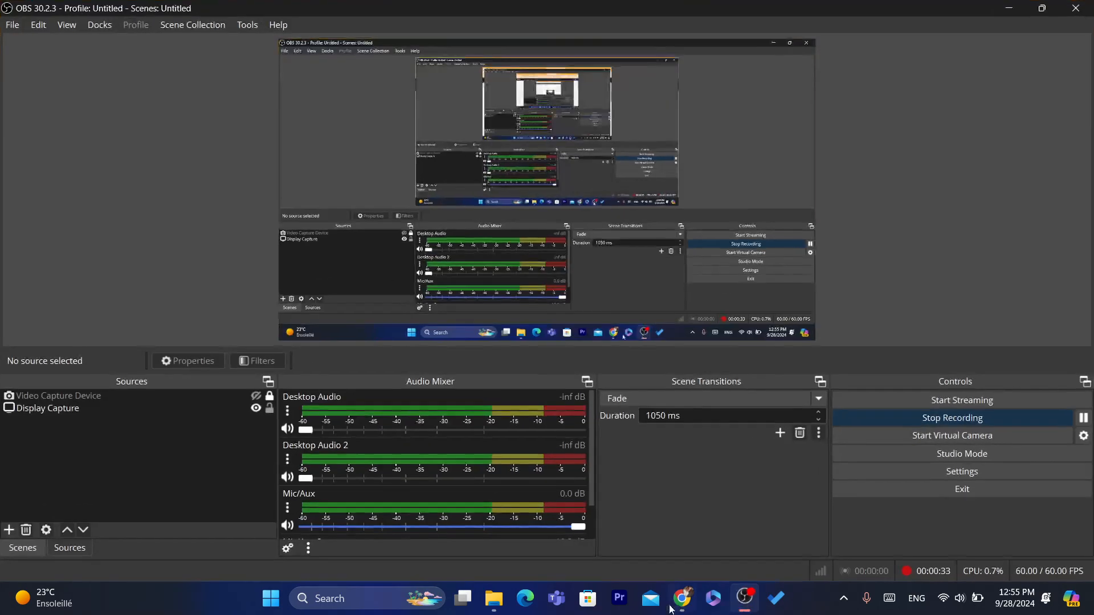
click(672, 608)
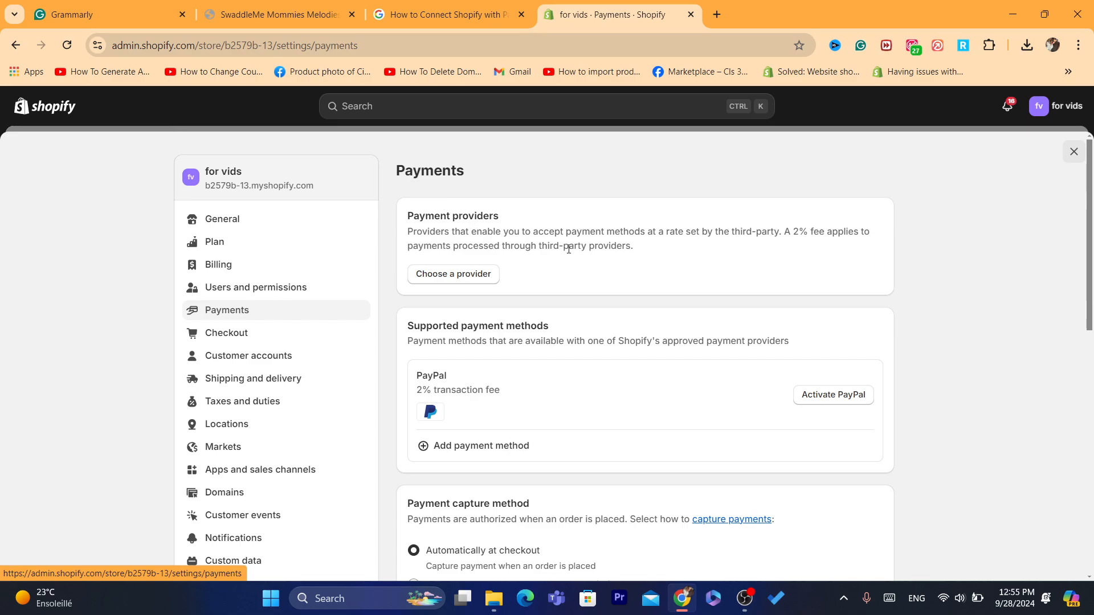
Step: Read through the payment providers description on the Payments page
triple_click(568, 249)
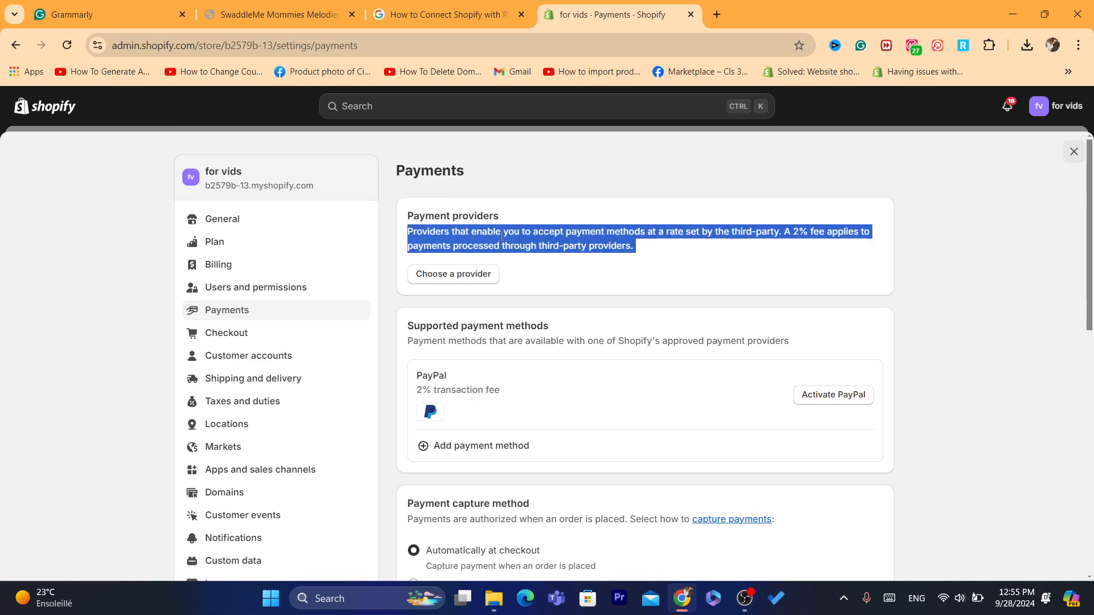
triple_click(556, 230)
click(613, 241)
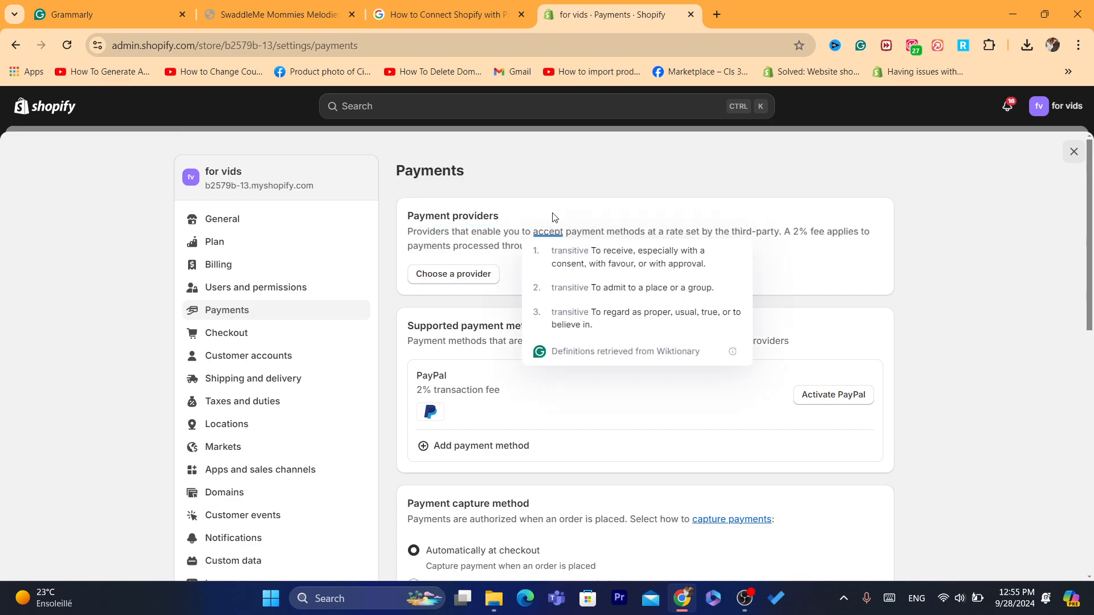
triple_click(561, 239)
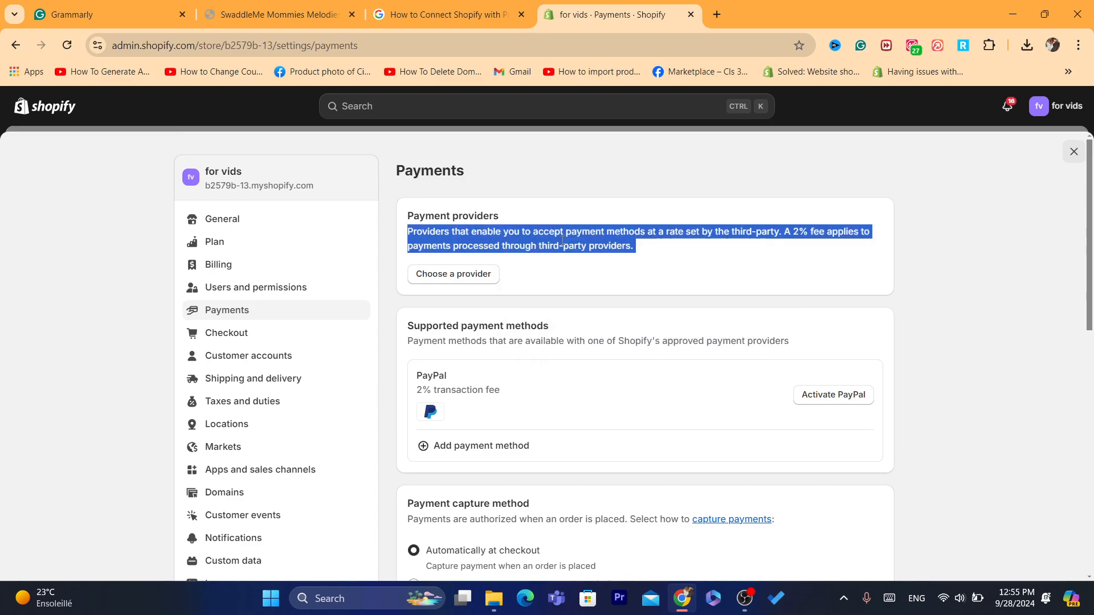
click(655, 232)
triple_click(547, 231)
drag(547, 230, 505, 228)
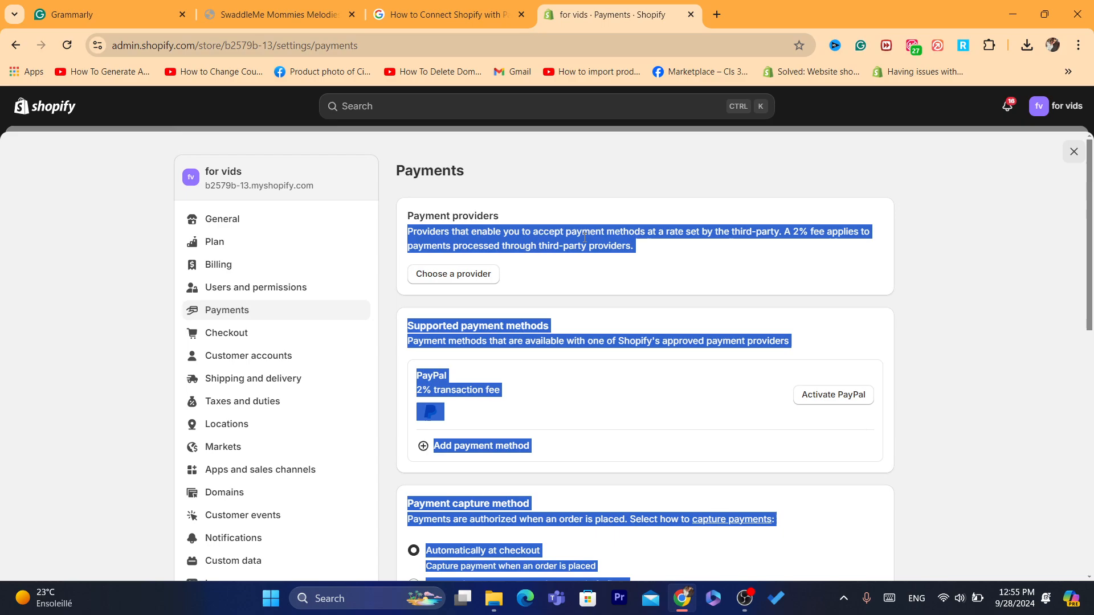
click(505, 228)
triple_click(505, 228)
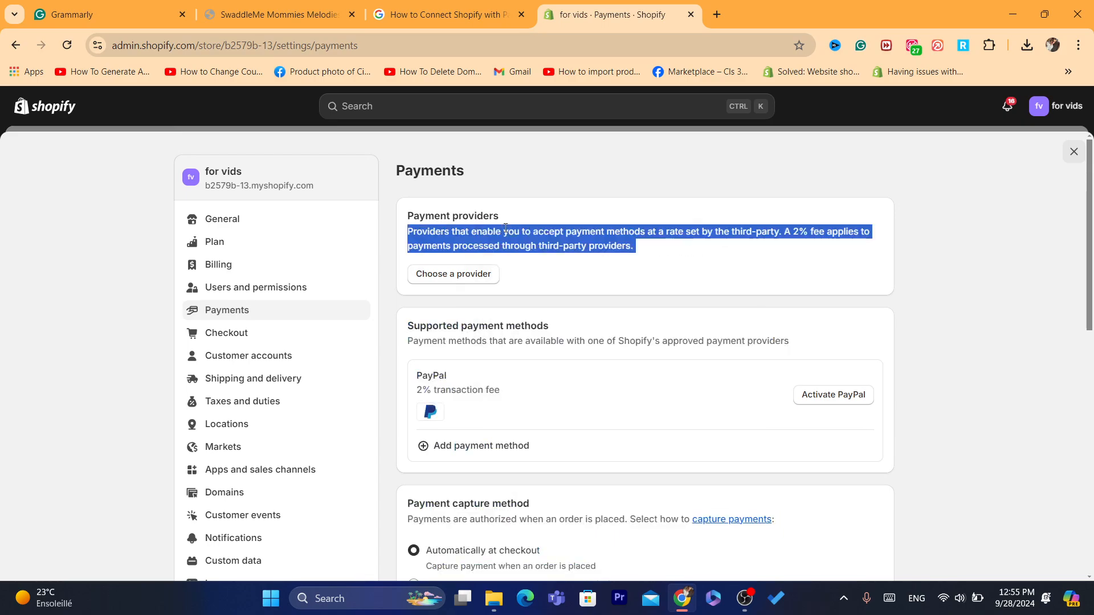
click(593, 229)
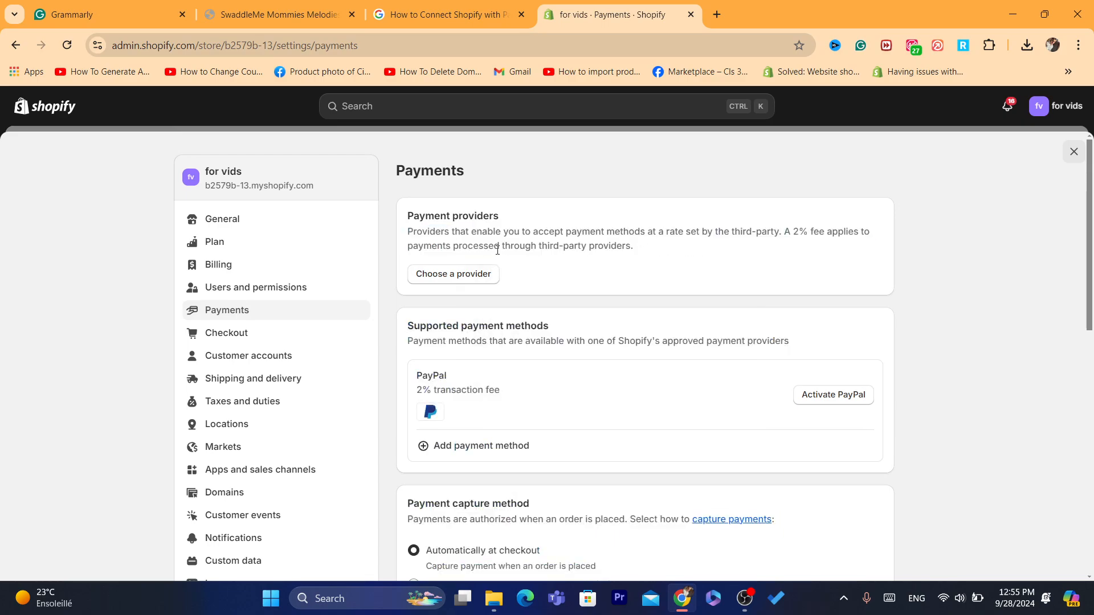
click(463, 274)
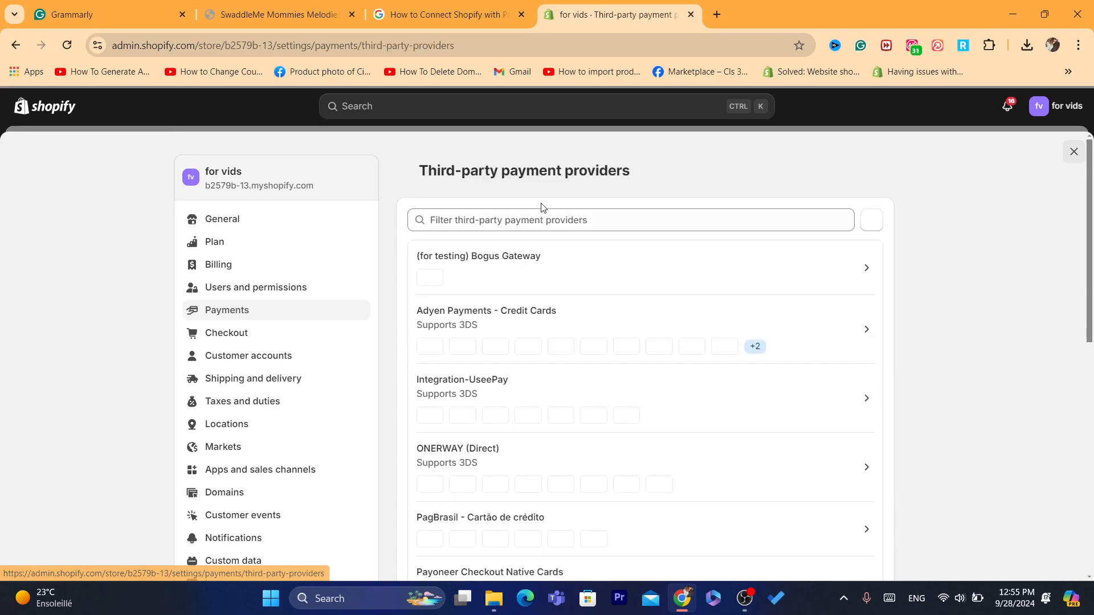
click(502, 224)
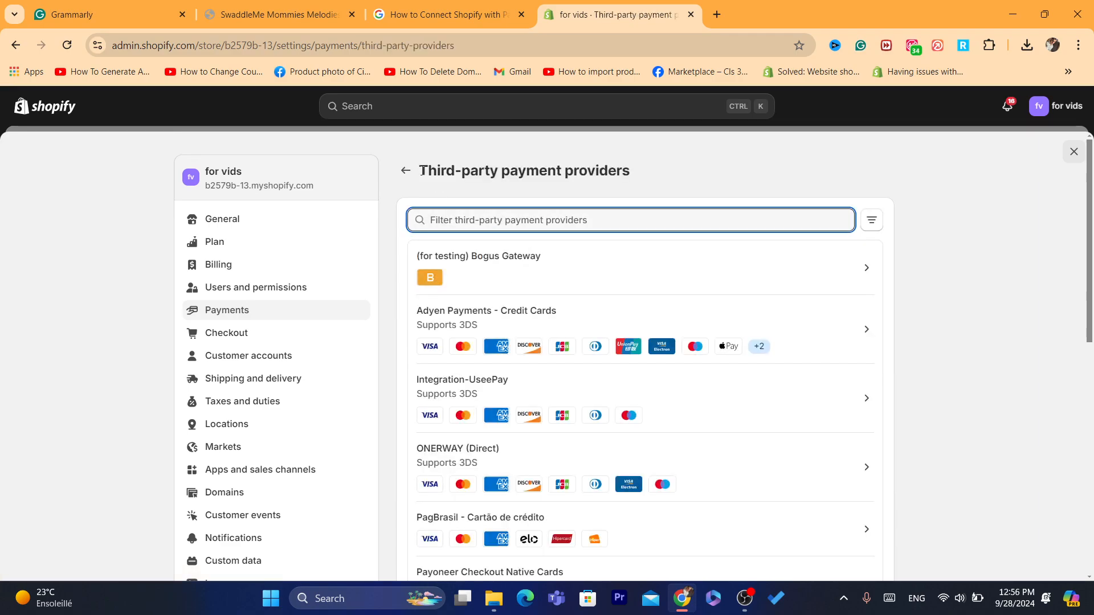
click(405, 170)
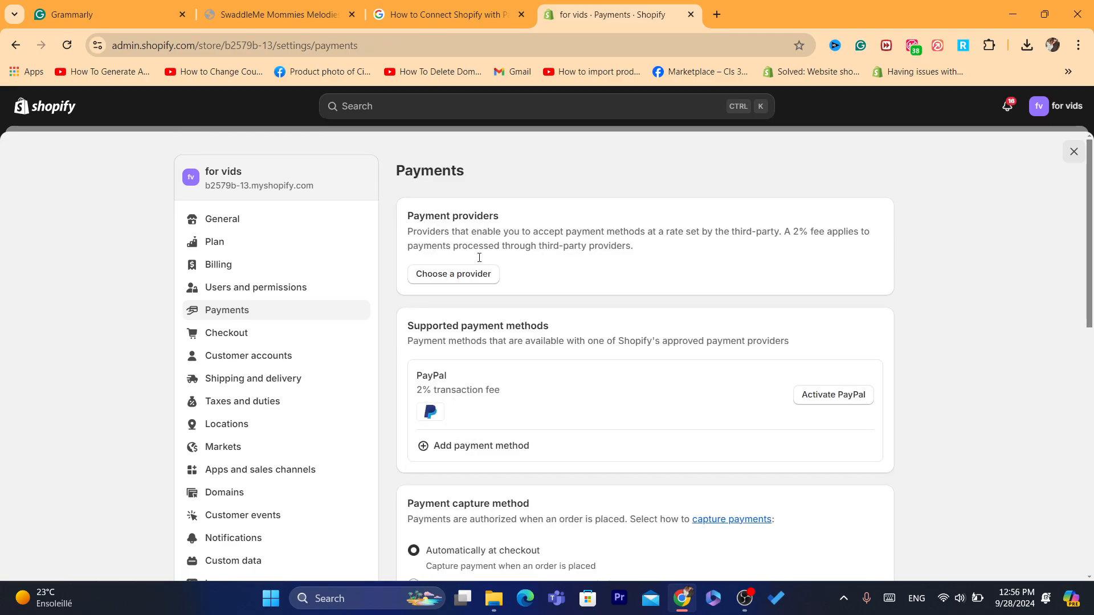
drag(401, 215, 773, 292)
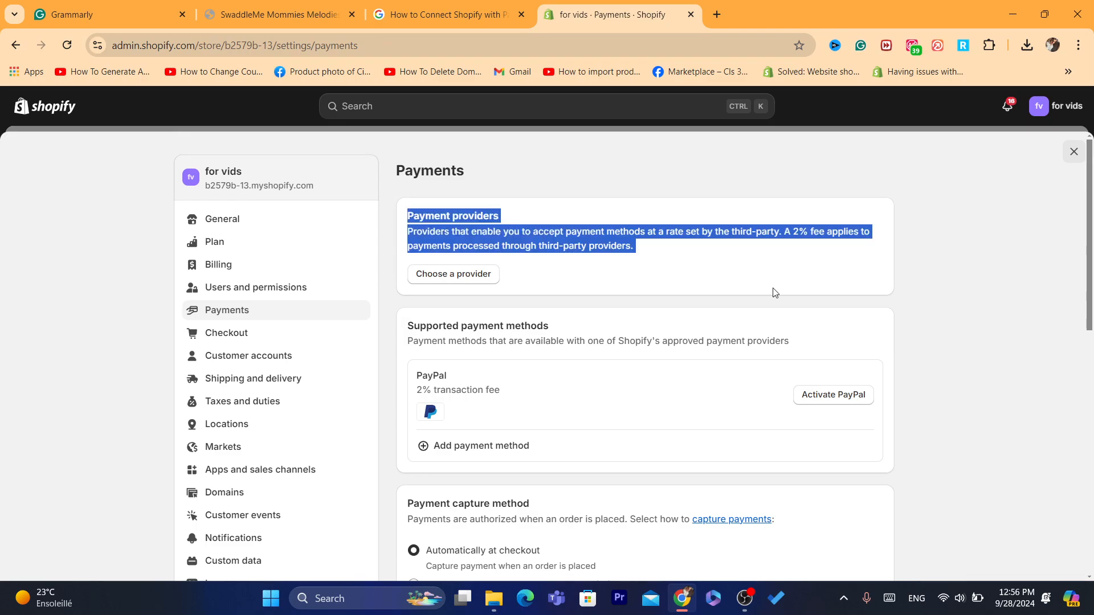
triple_click(691, 271)
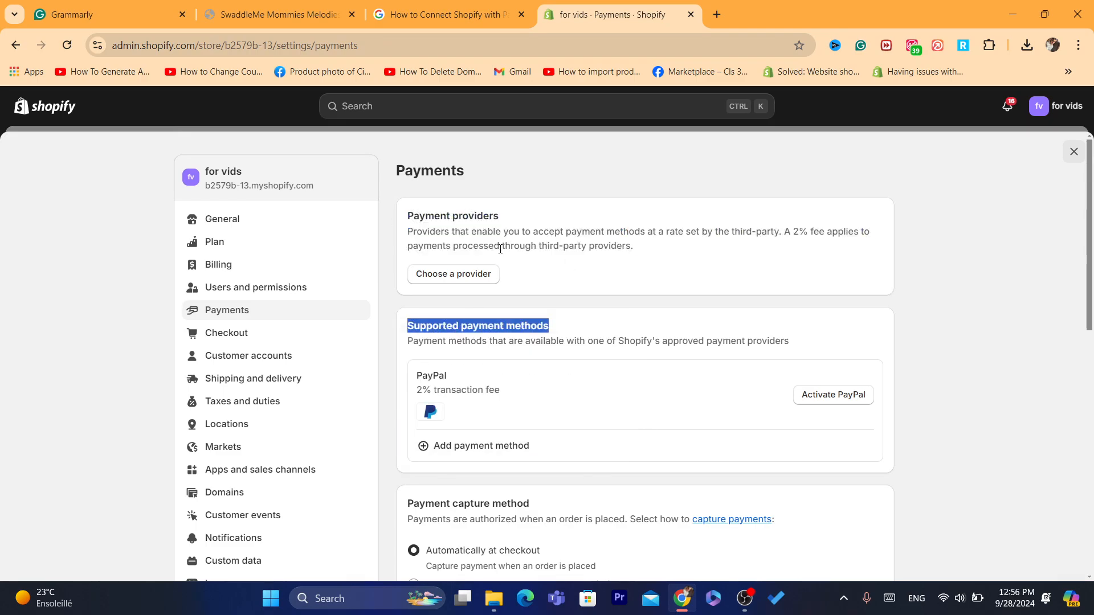
double_click(501, 246)
triple_click(500, 246)
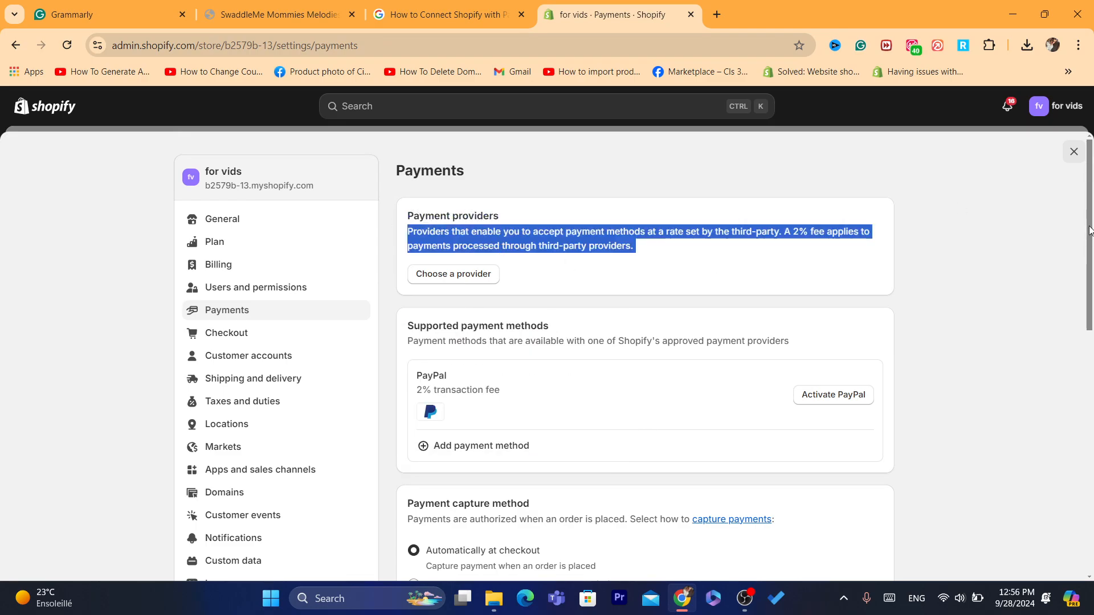
drag(1089, 230, 1091, 257)
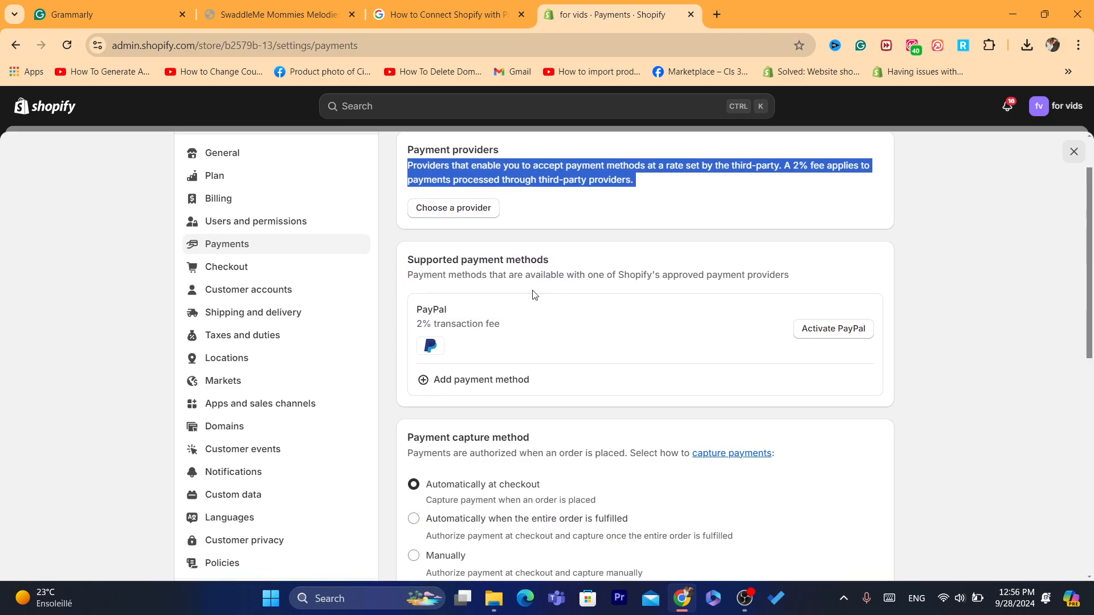
click(450, 280)
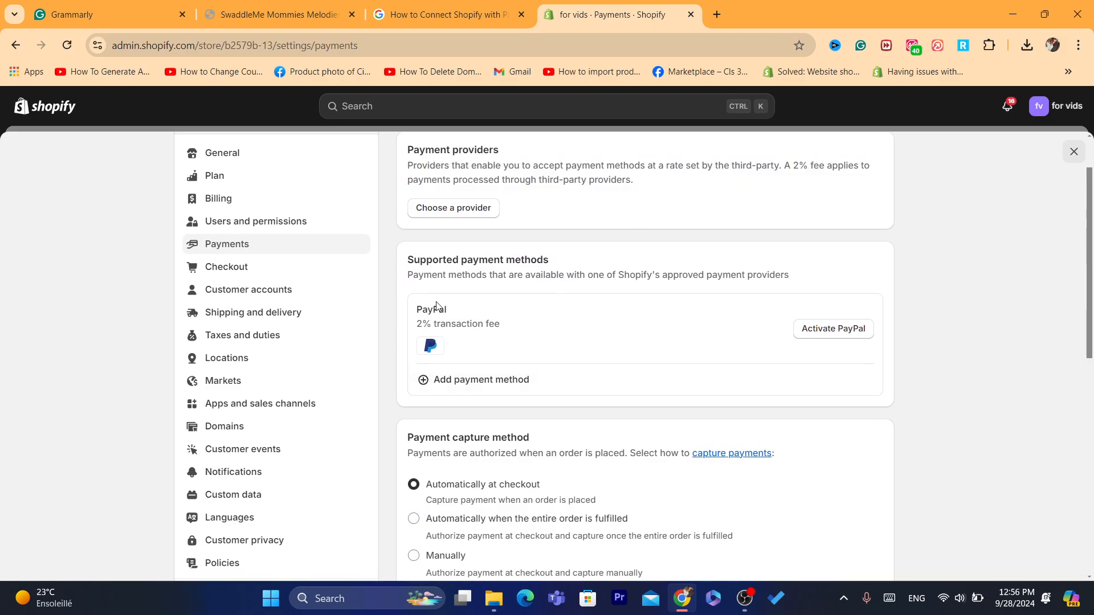
drag(417, 308, 510, 347)
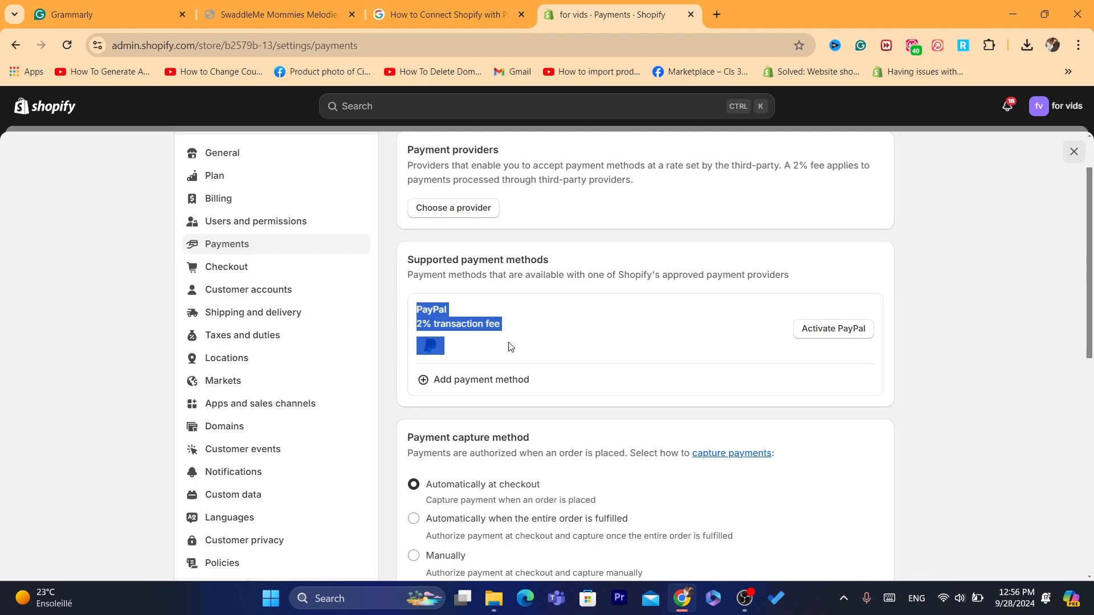
click(510, 347)
drag(415, 314, 514, 342)
click(495, 338)
click(514, 343)
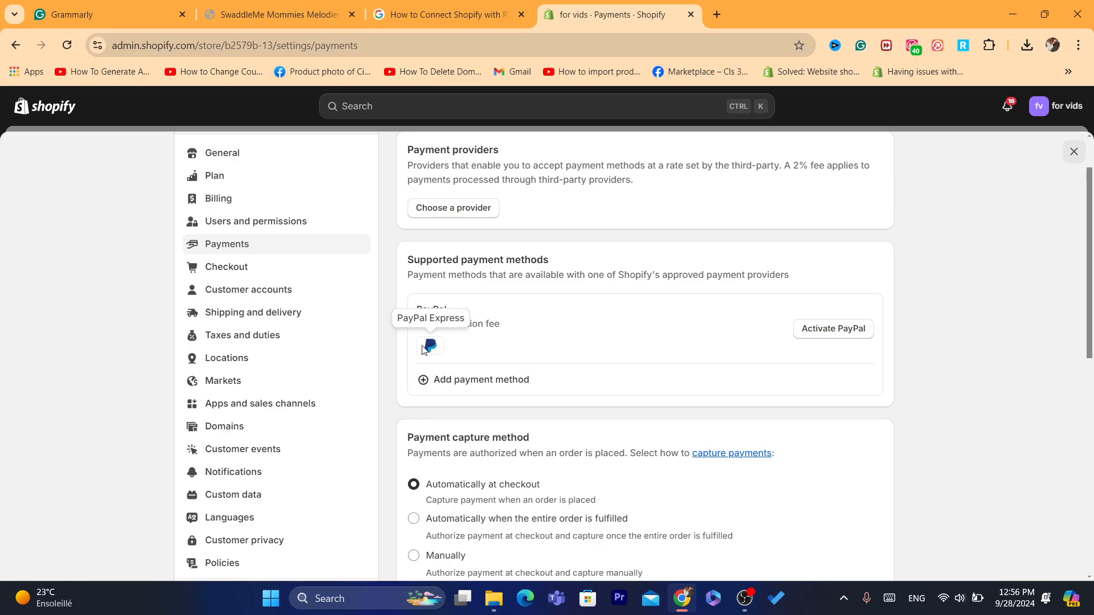
Step: Search payment providers for 'payo' and open the Payoneer Checkout provider page
click(457, 380)
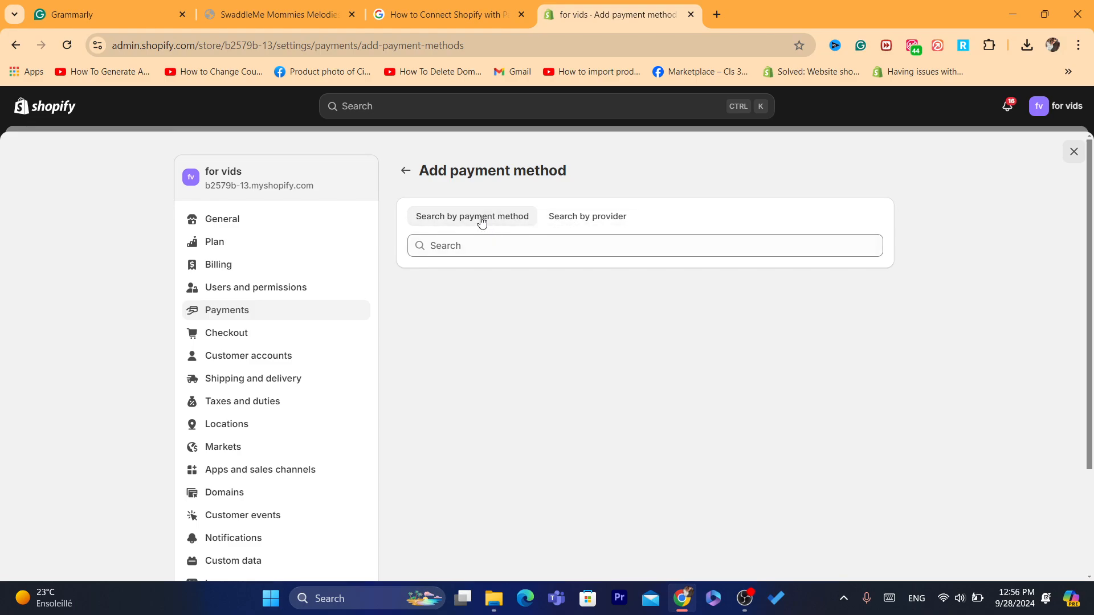
click(566, 224)
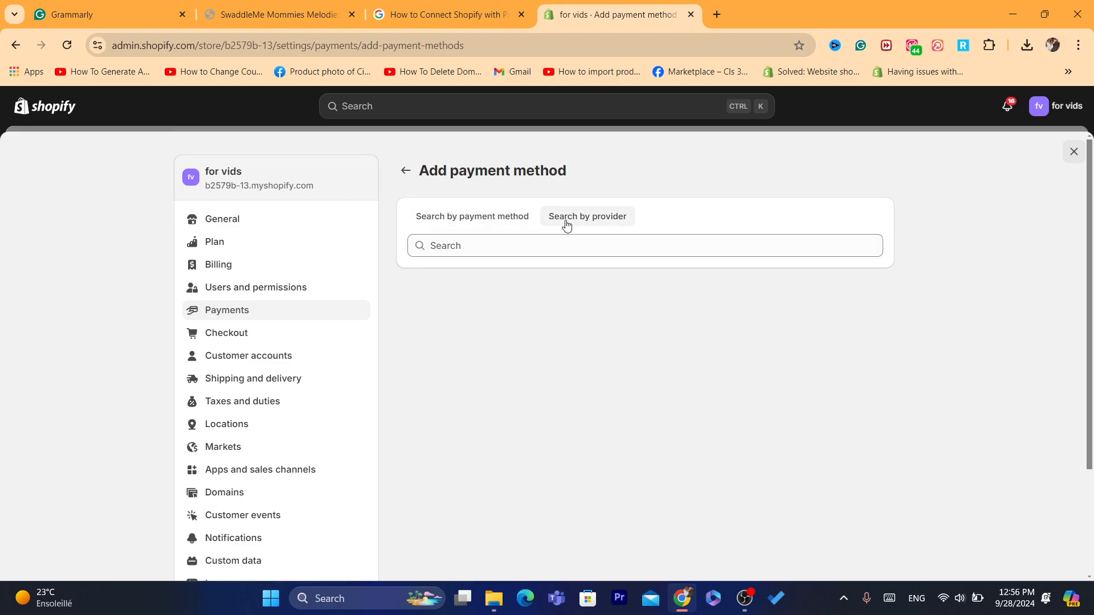
click(567, 254)
text(pa)
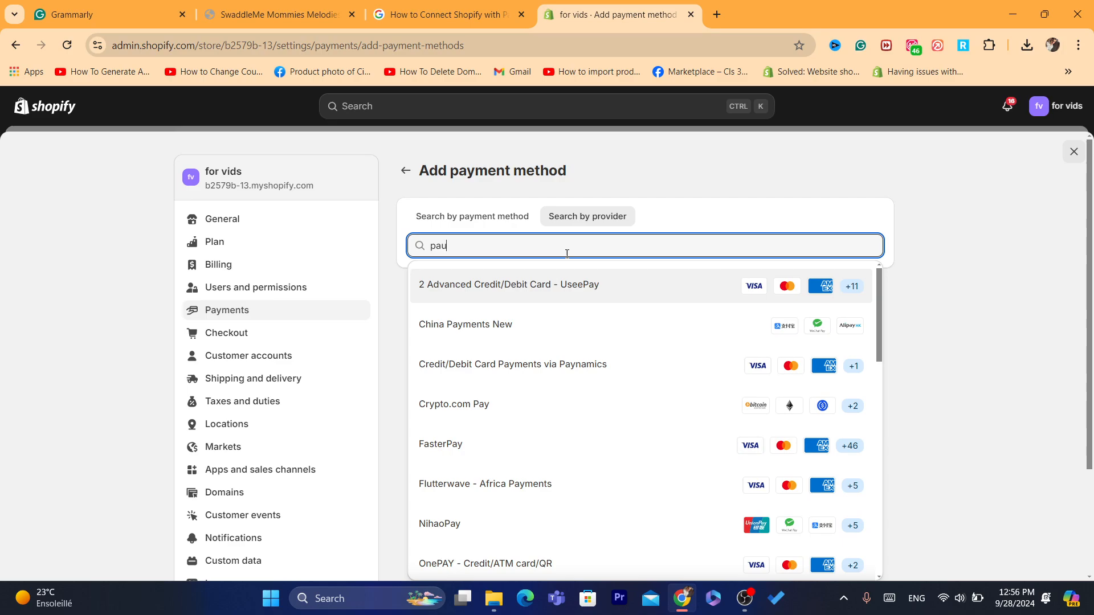
text(yo)
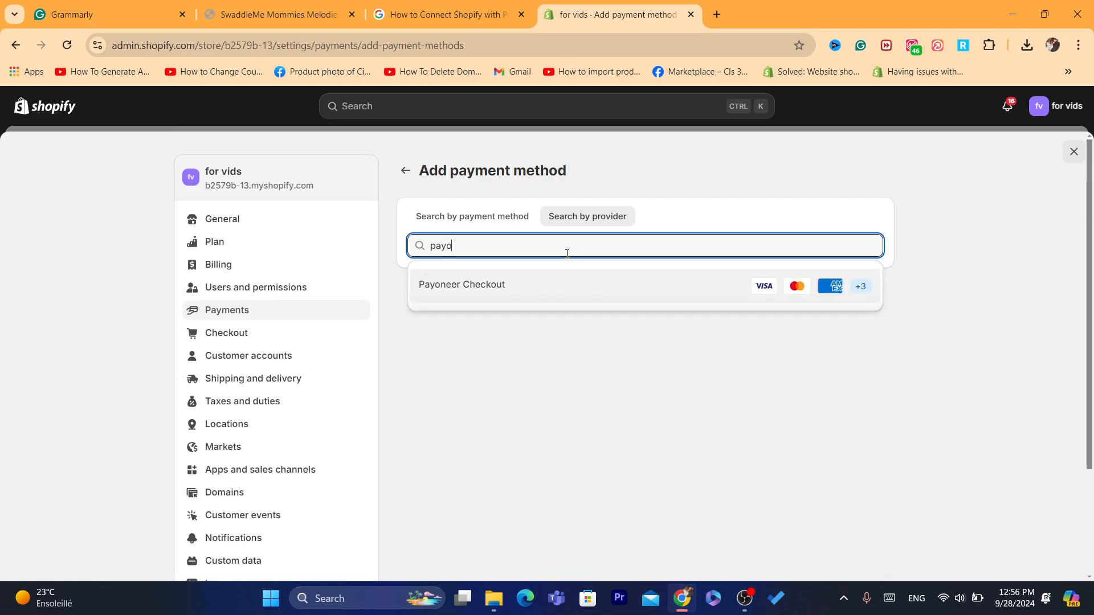
click(473, 301)
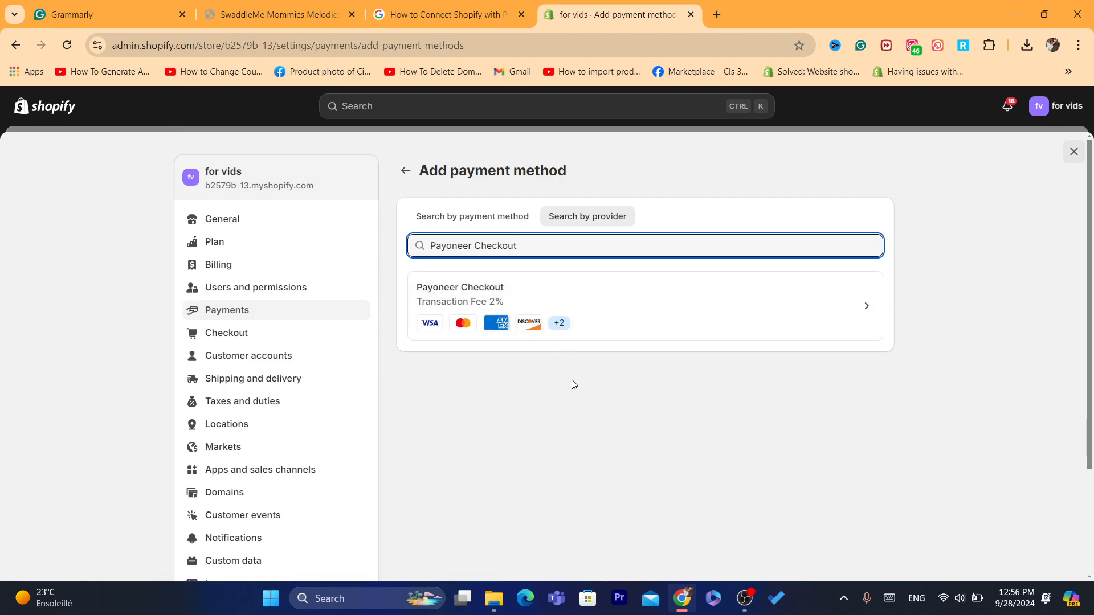
click(420, 289)
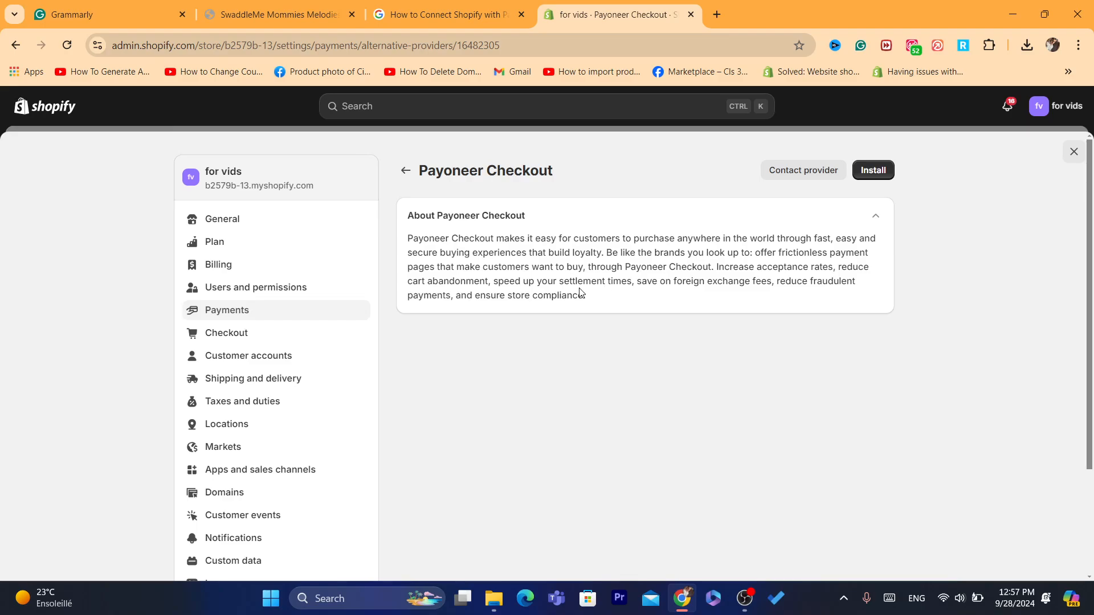
Step: Install the Payoneer Checkout app on the store and approve it
click(863, 167)
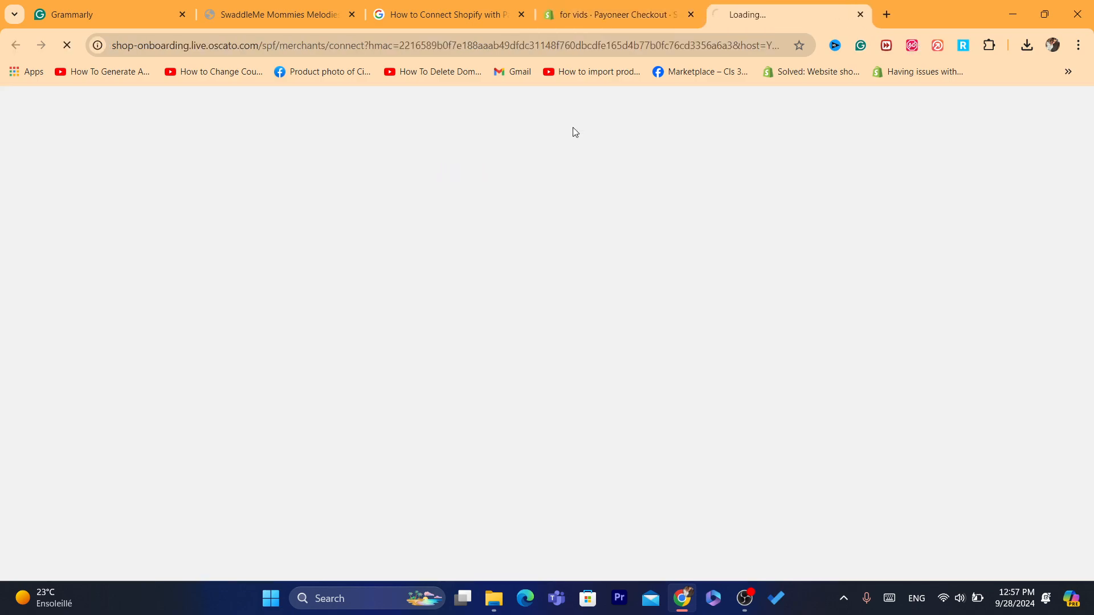
drag(745, 3, 657, 4)
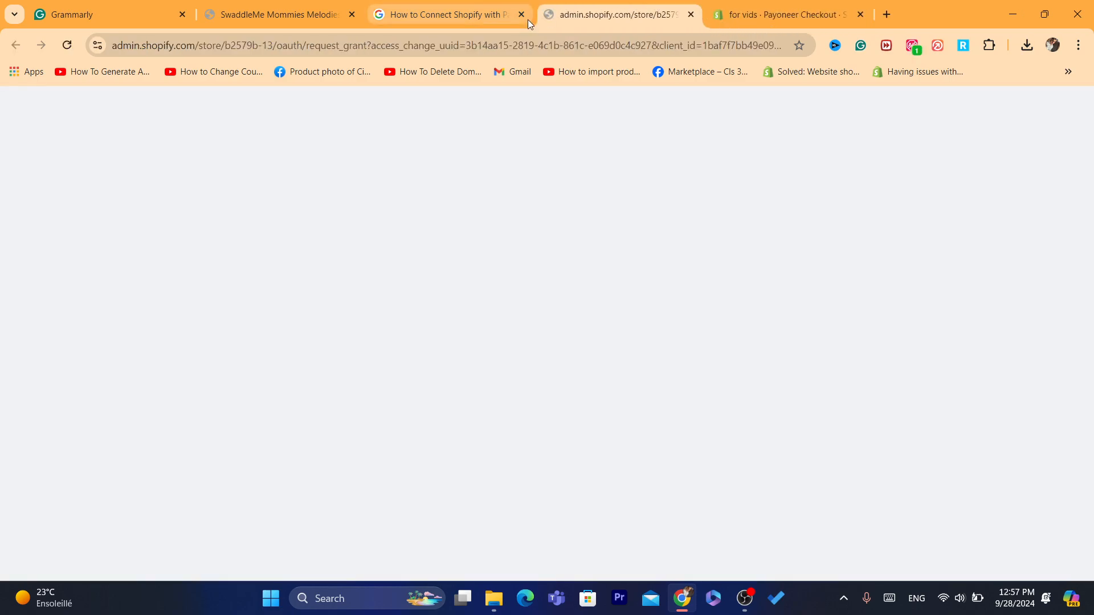
click(821, 415)
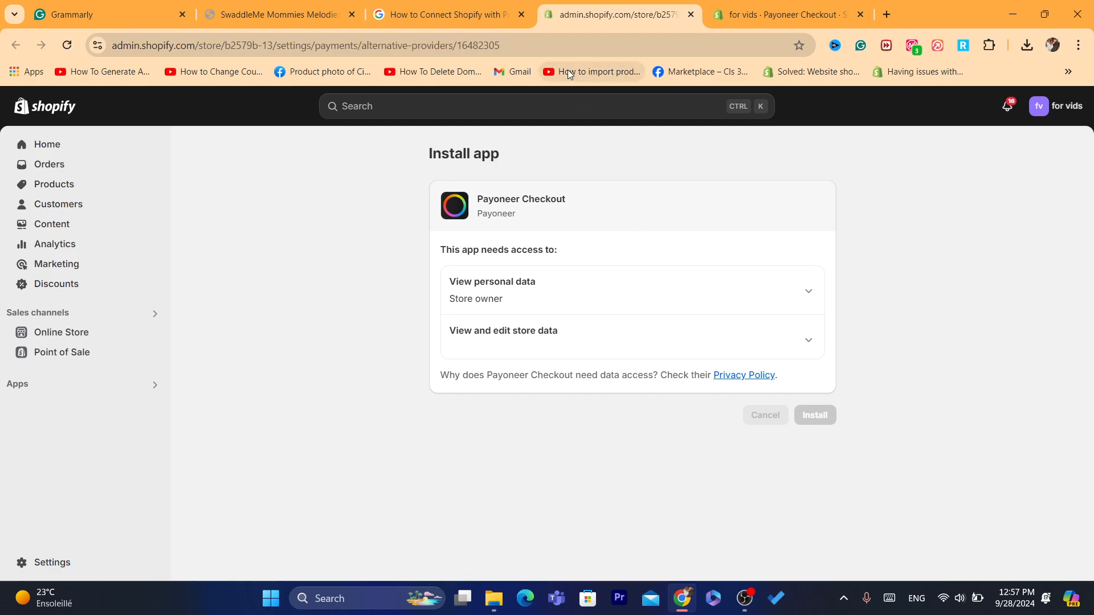
Step: Review the not-accepting-payments warning, expand About Payoneer Checkout, and open Manage Account
click(563, 45)
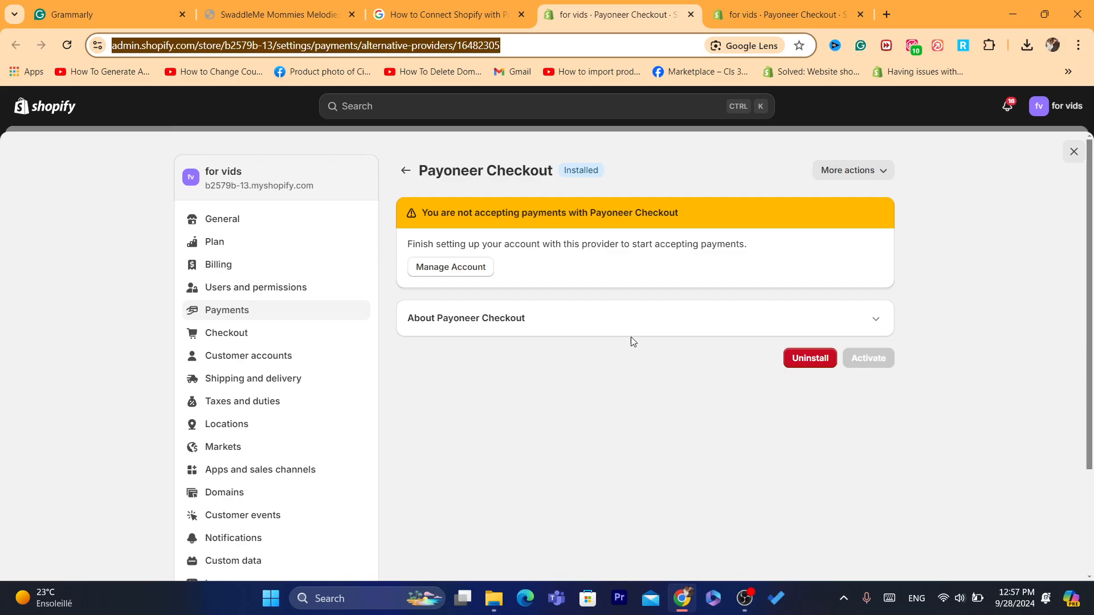
drag(443, 212, 555, 225)
click(605, 215)
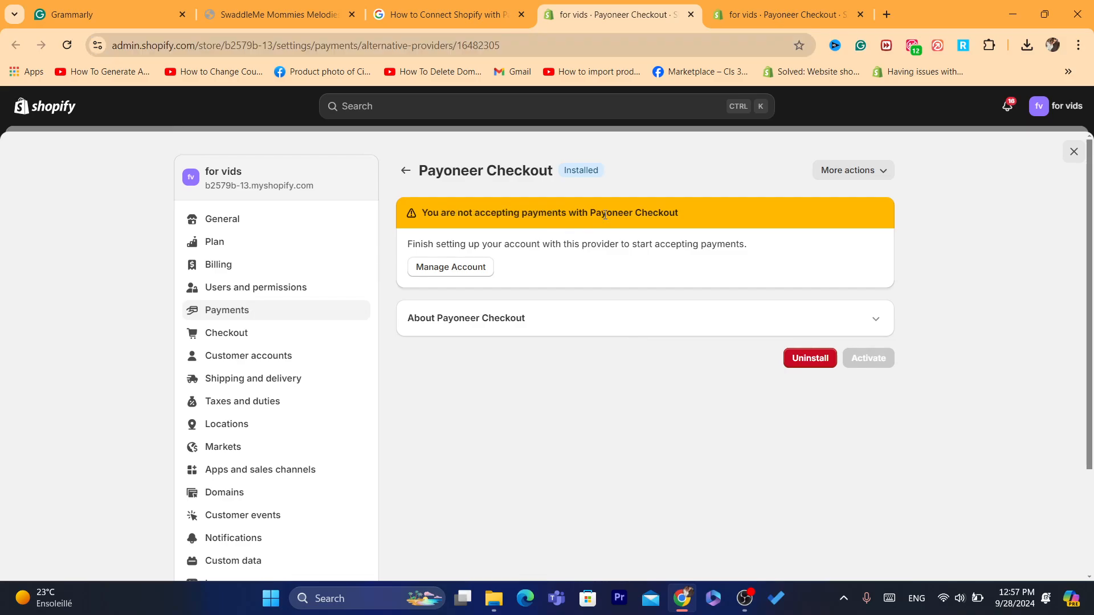
triple_click(605, 214)
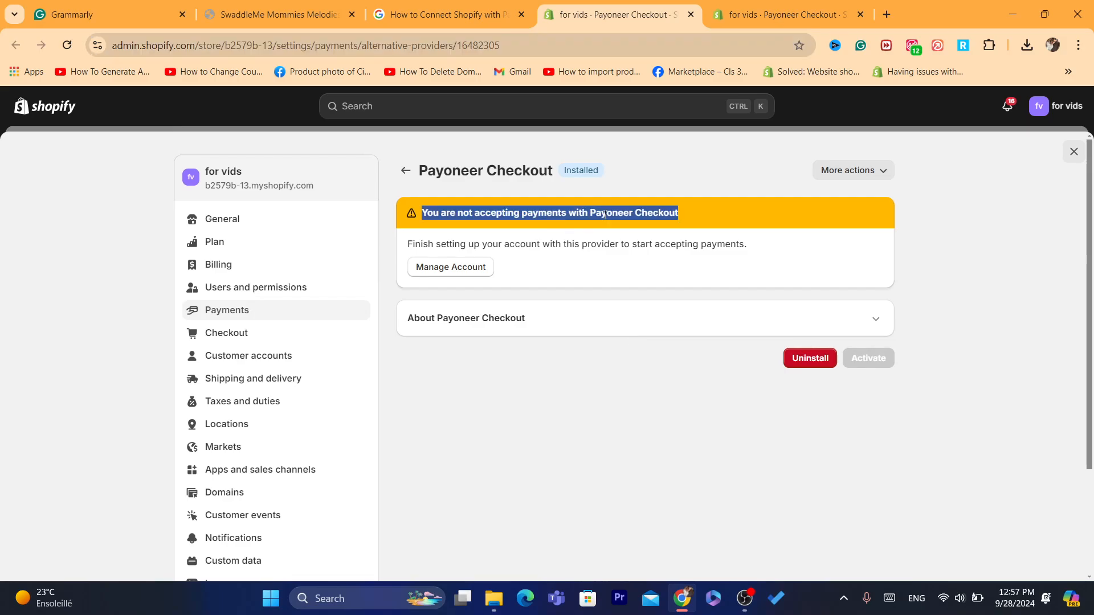
click(446, 197)
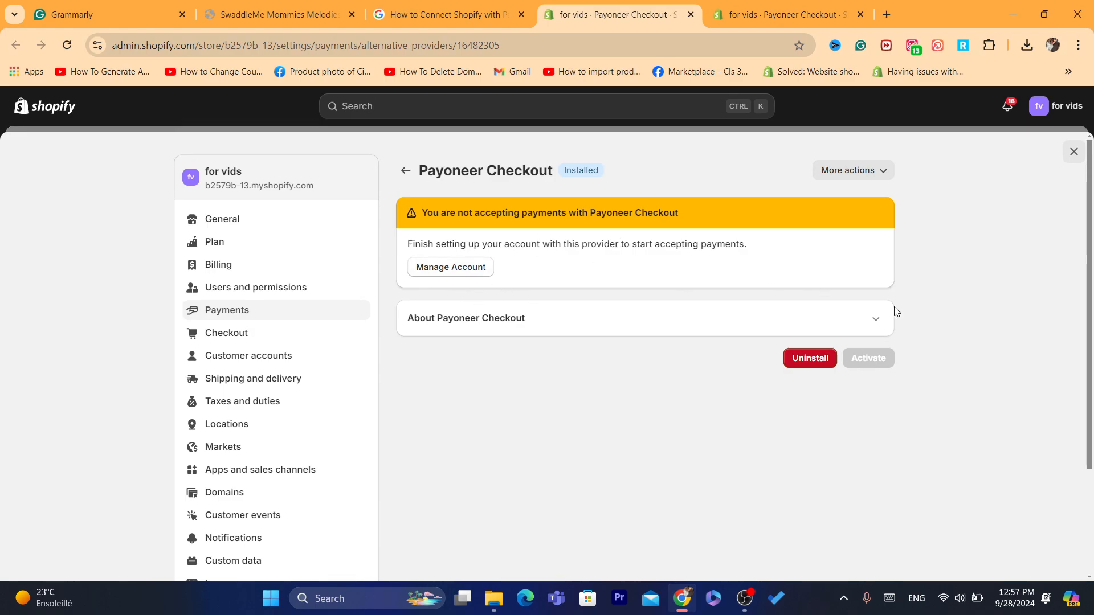
click(875, 319)
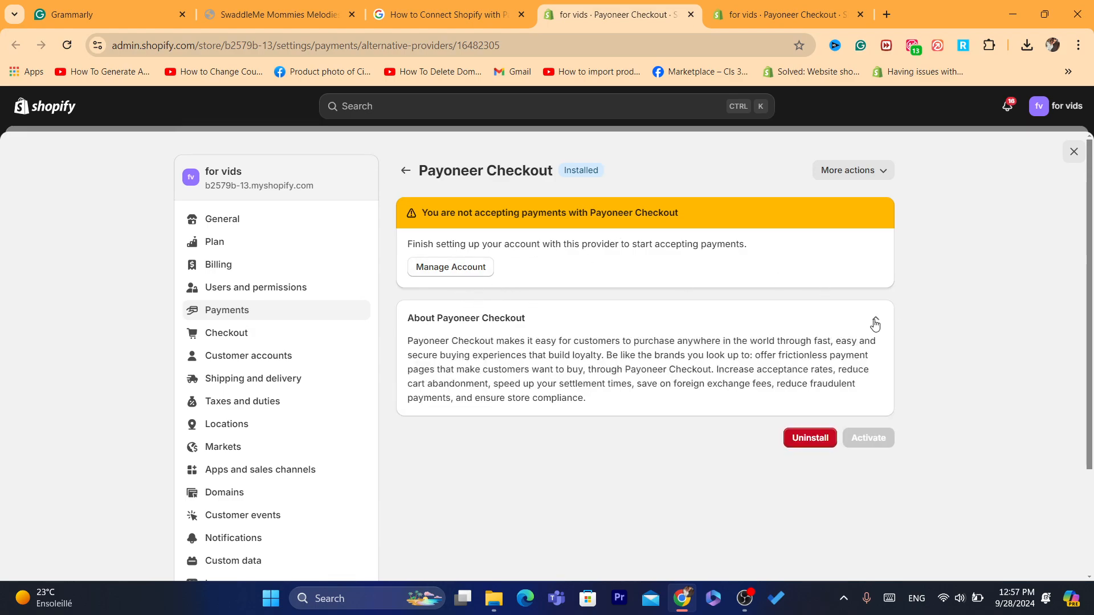
click(443, 267)
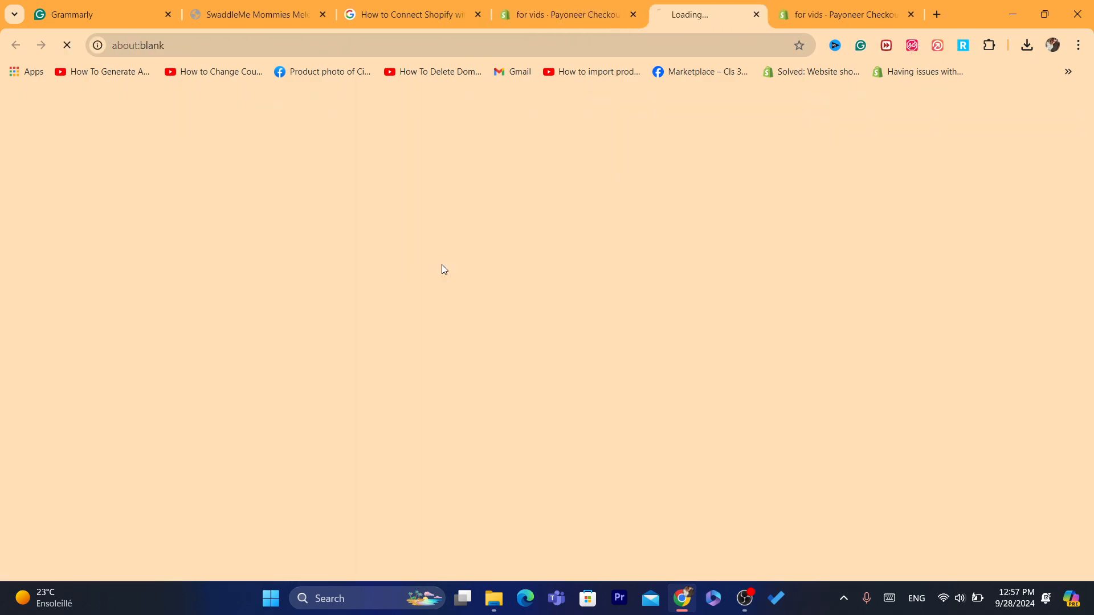
Step: Go to the Payoneer Checkout page and start the sign-up form with Get started
click(603, 16)
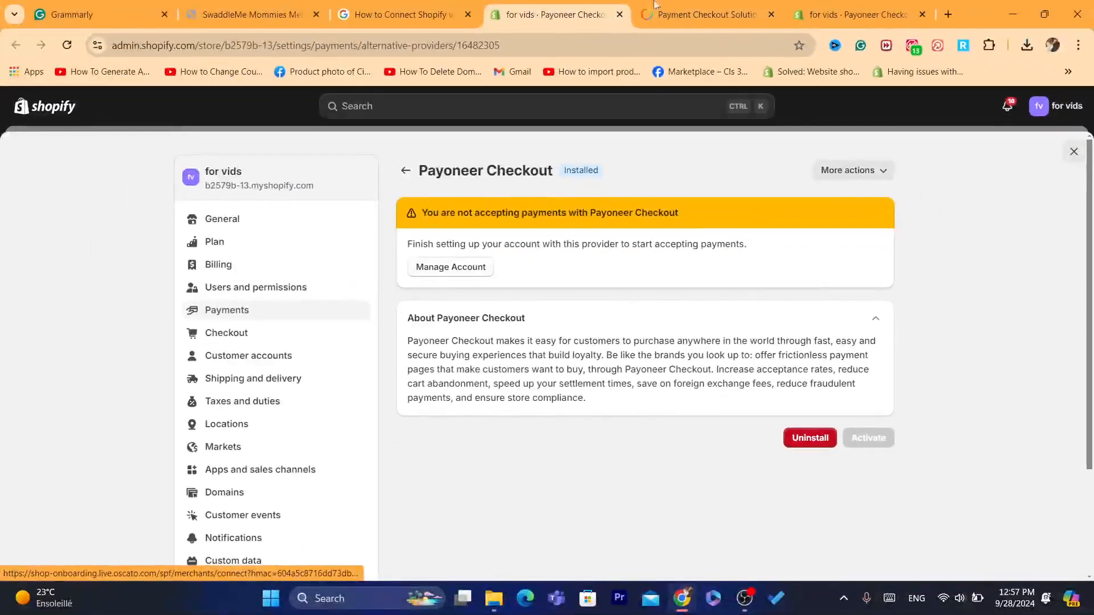
click(655, 5)
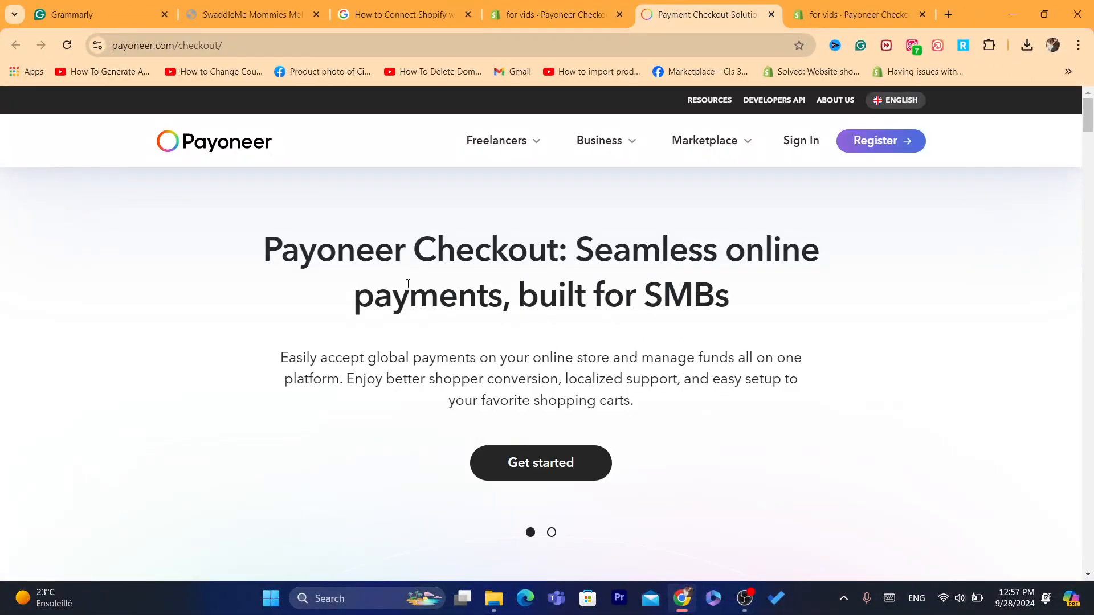
drag(314, 242, 595, 257)
click(596, 258)
click(534, 476)
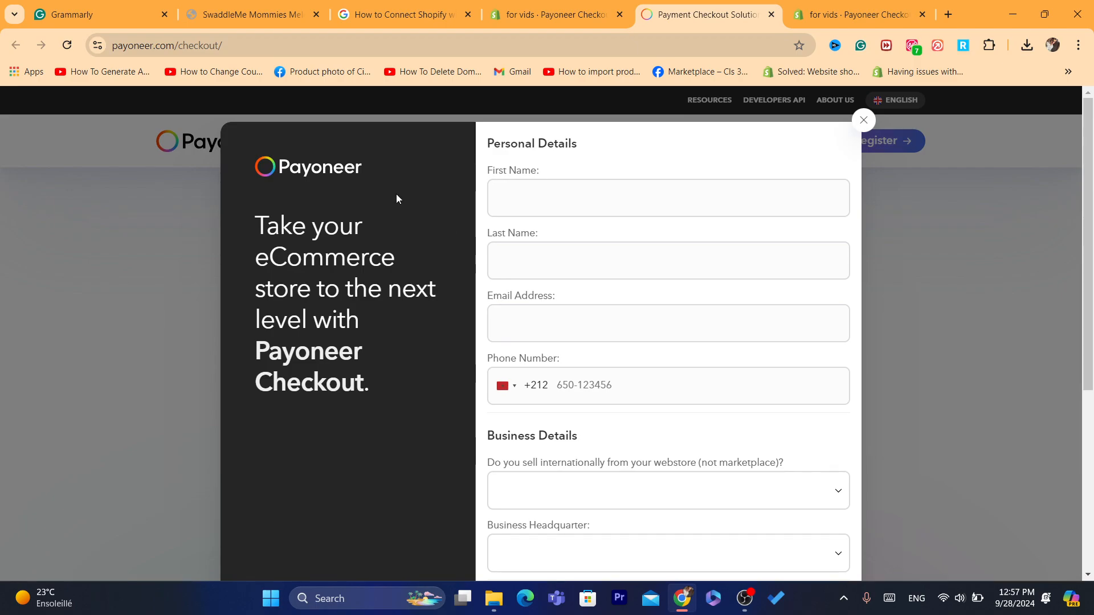
drag(251, 224, 378, 308)
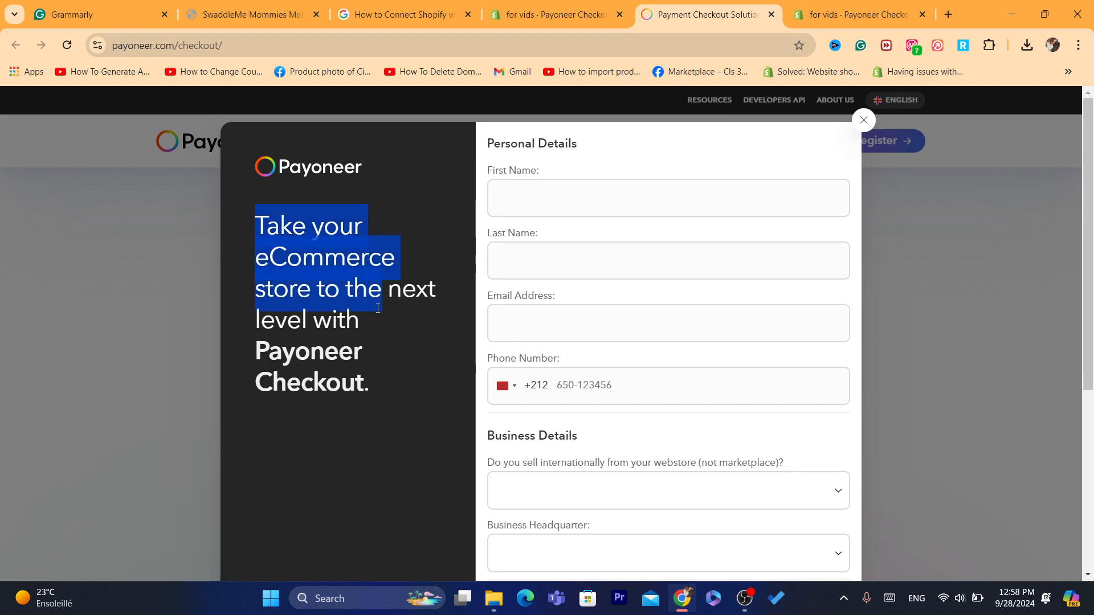
click(377, 308)
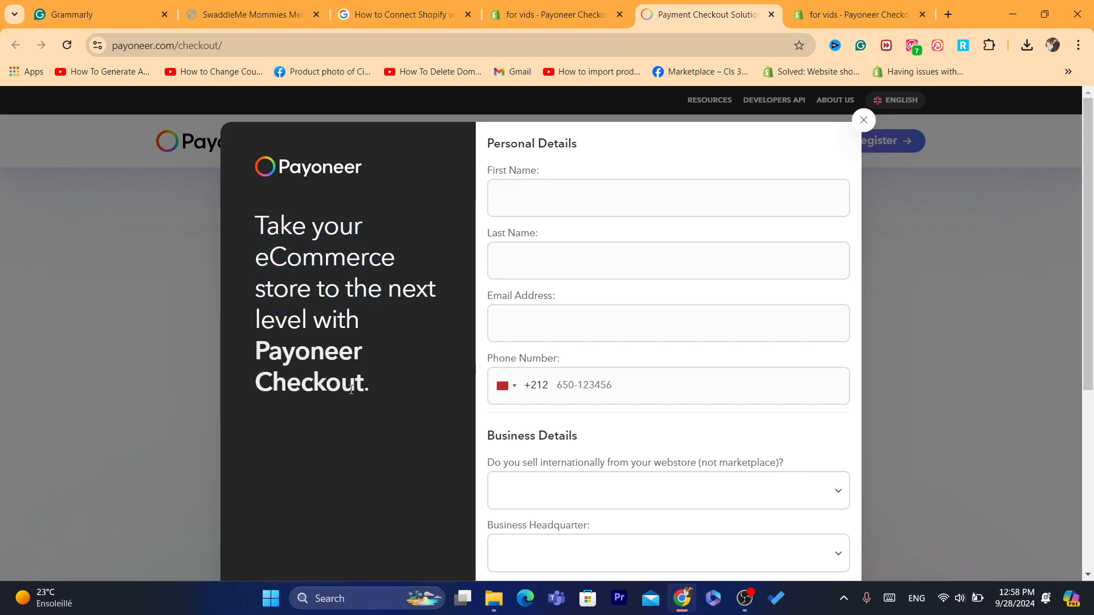
drag(351, 389, 406, 369)
click(240, 235)
click(405, 369)
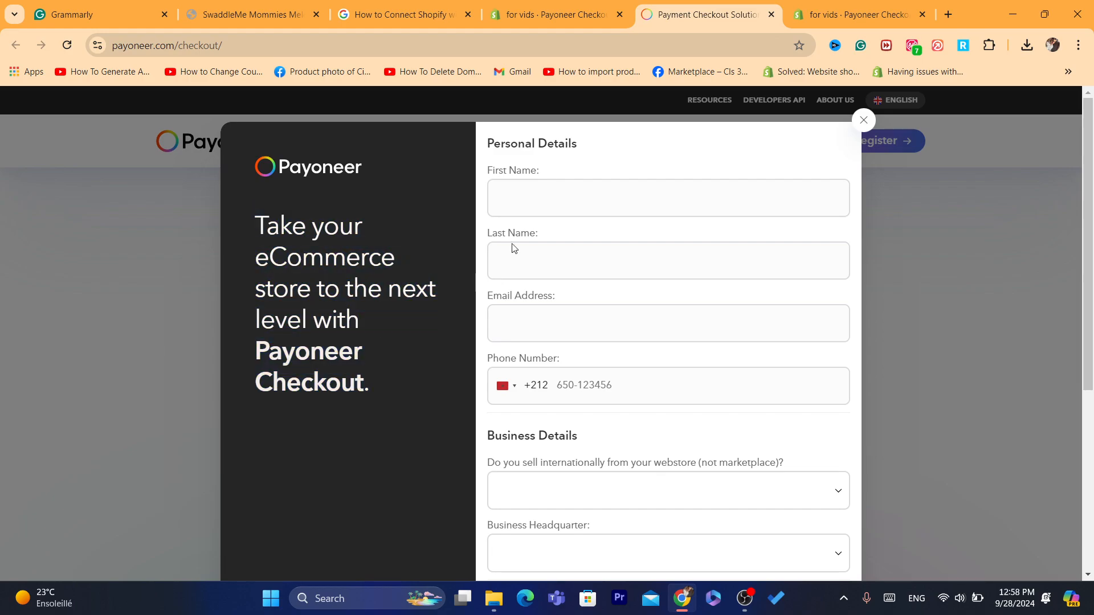
Step: Autofill the personal details, fix the last name, pick the saved e-mail, and enter the phone number
click(529, 209)
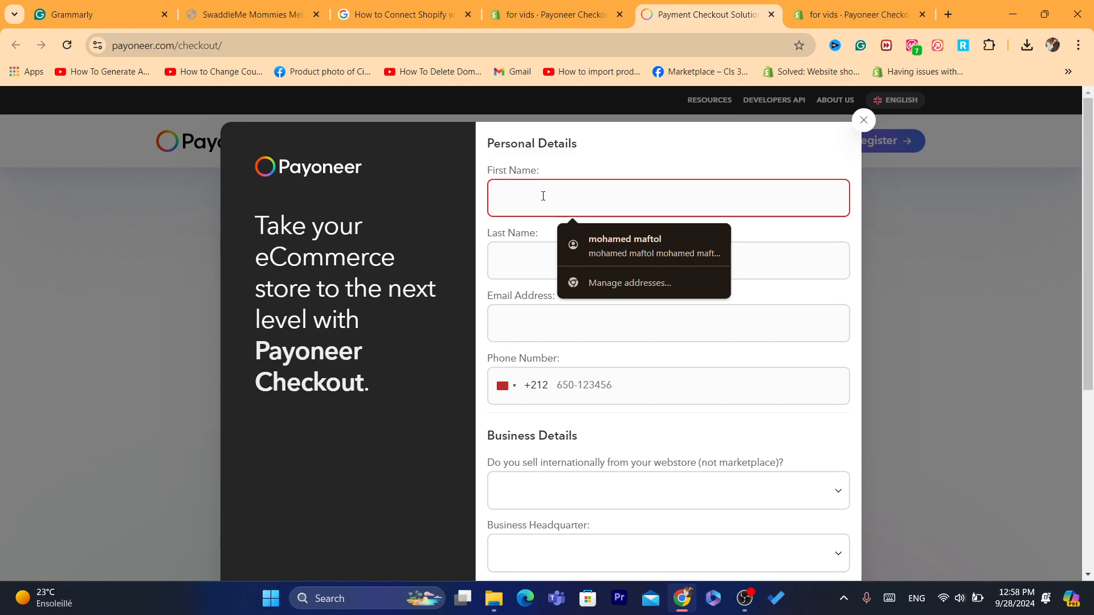
click(620, 234)
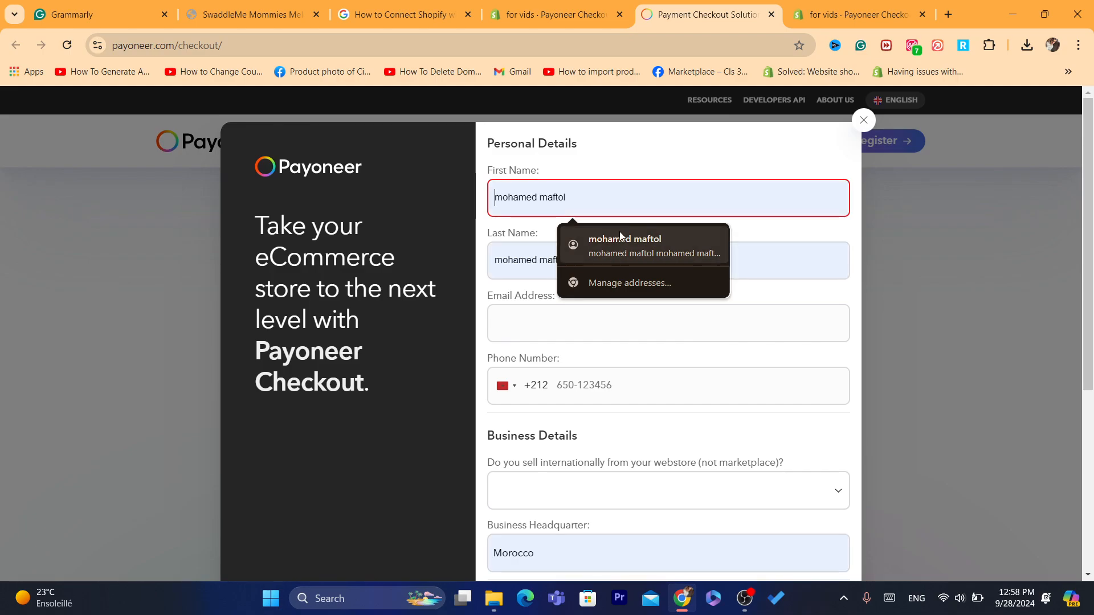
click(553, 198)
click(534, 257)
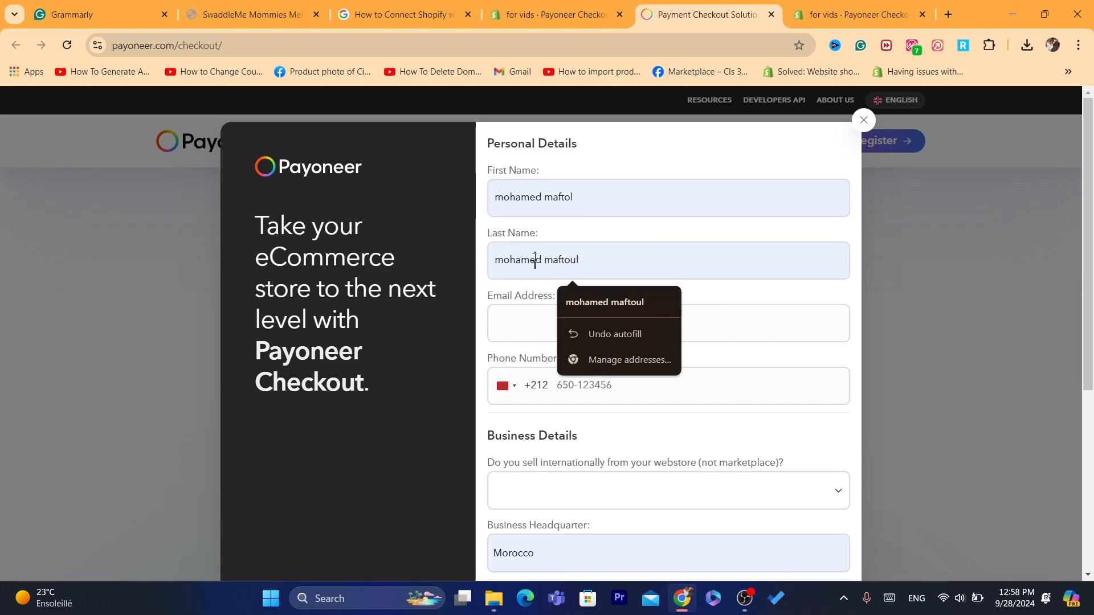
double_click(524, 266)
key(BackSpace)
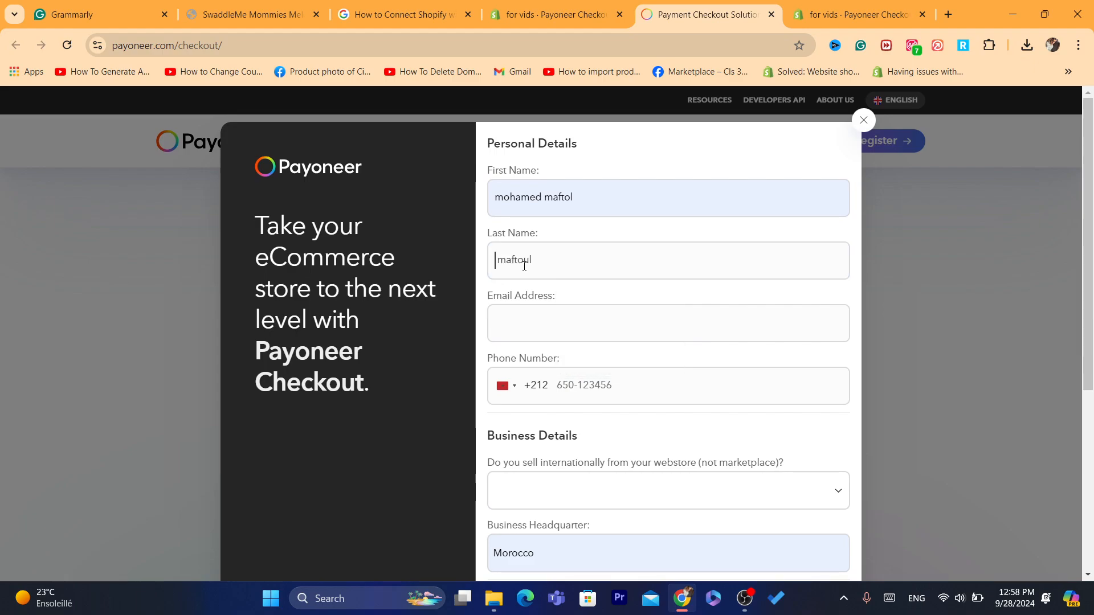
click(539, 320)
click(602, 365)
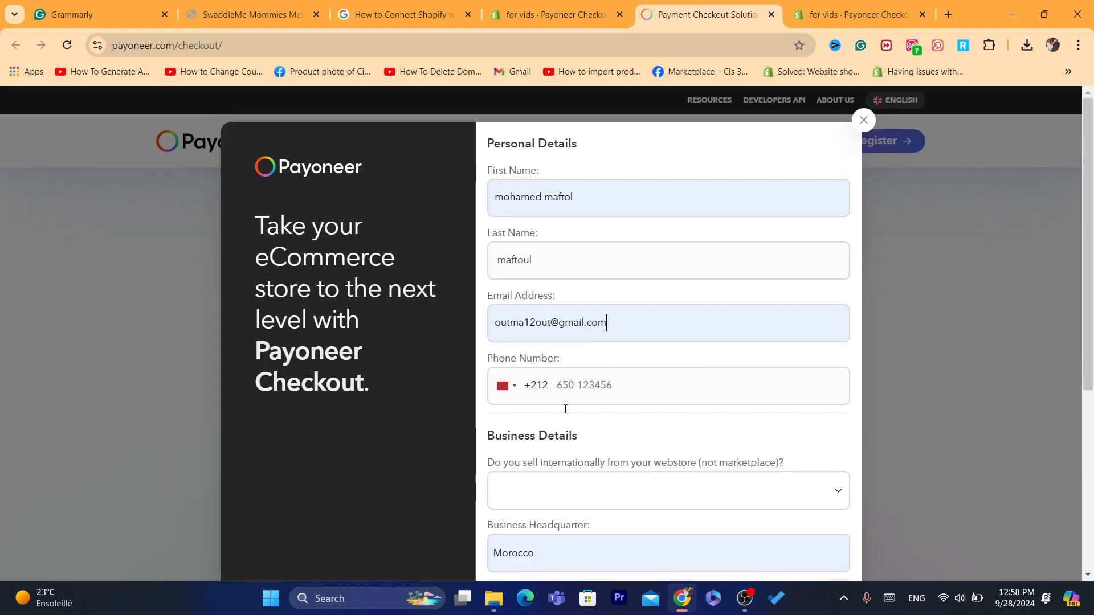
click(588, 383)
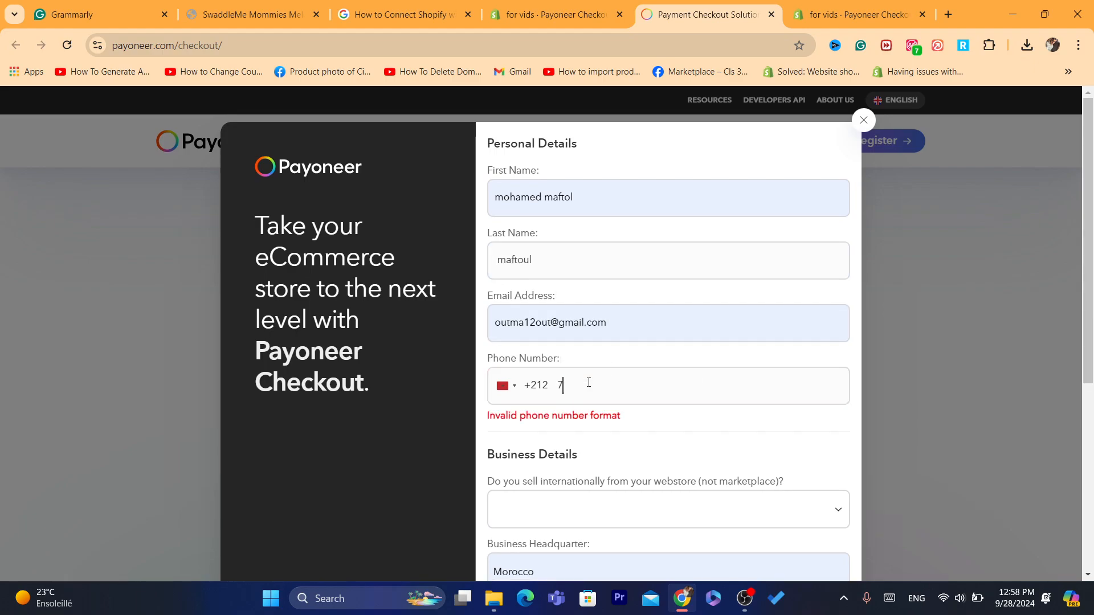
Step: Reopen the sign-up form, autofill the names, and trim the extra words from first and last name
click(1093, 242)
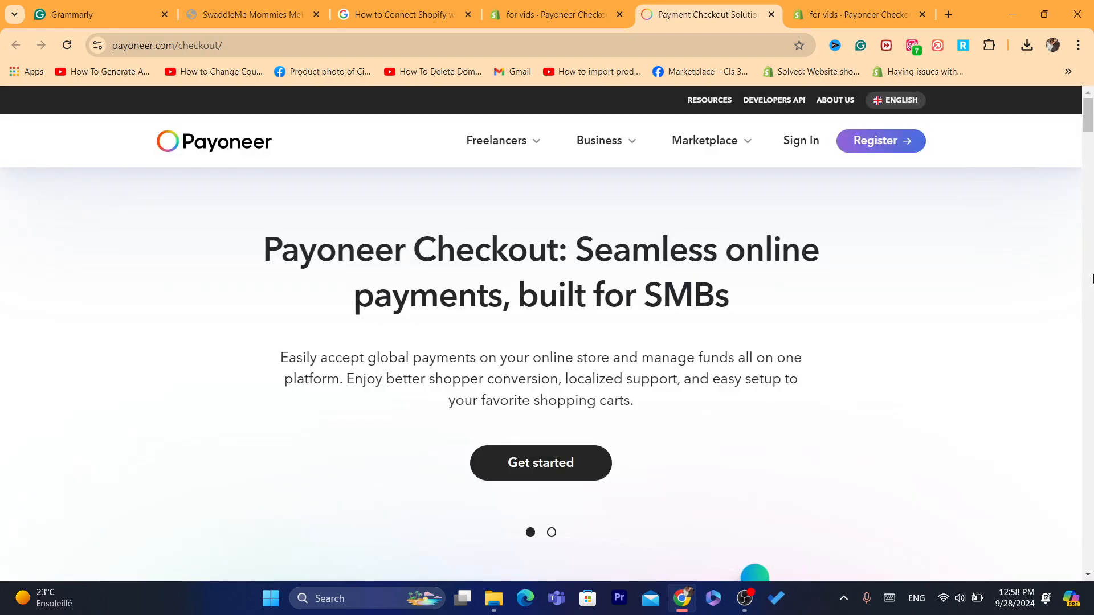
click(518, 458)
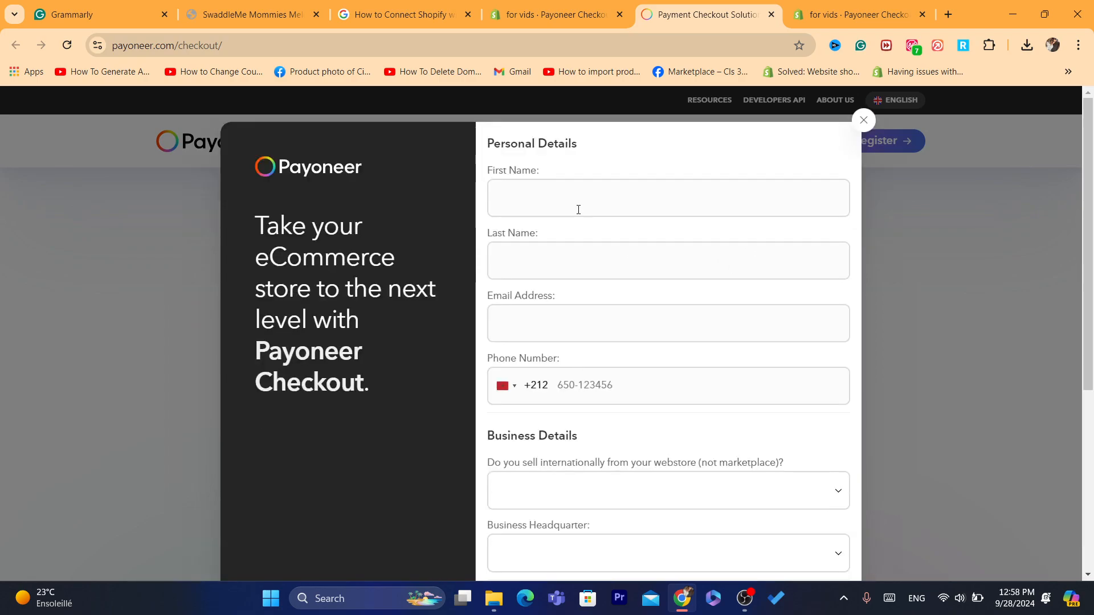
click(578, 210)
click(577, 240)
click(572, 200)
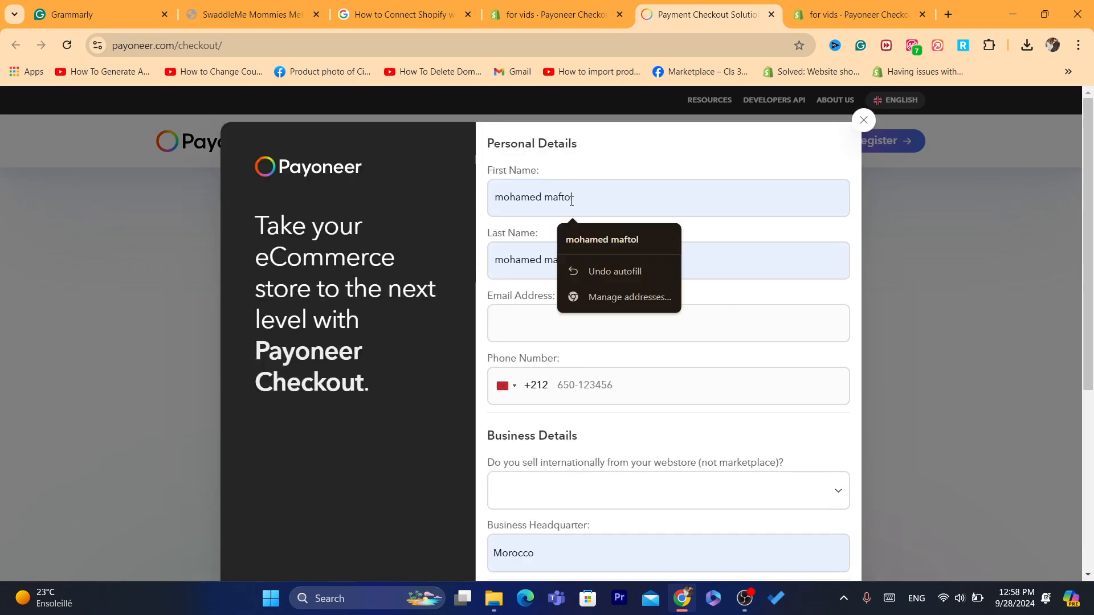
key(BackSpace)
key(BackSpace)
key(BackSpace)
key(BackSpace)
key(BackSpace)
key(BackSpace)
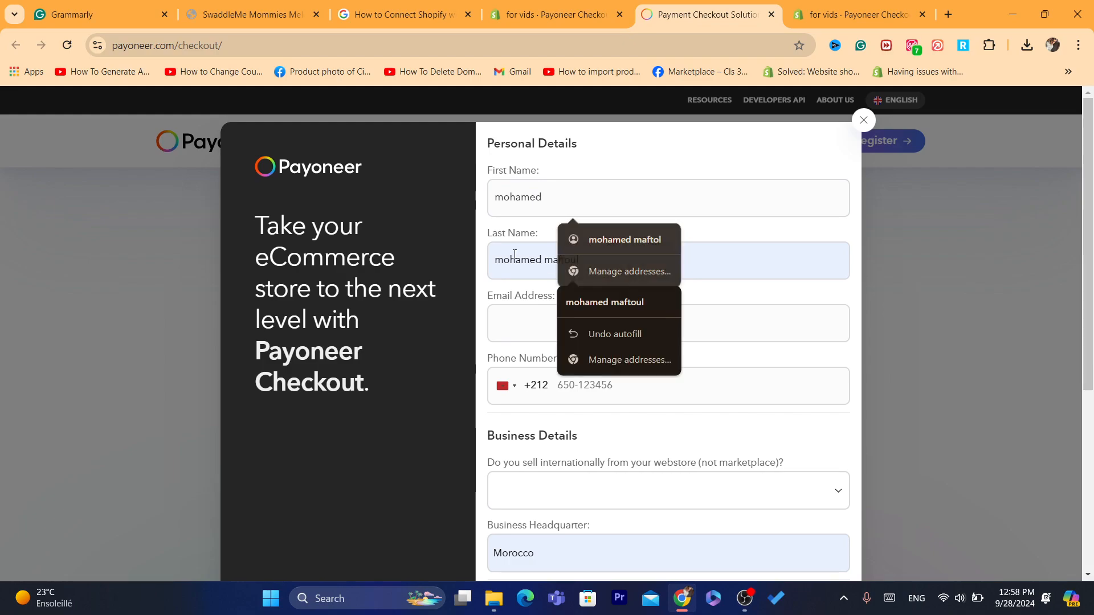
double_click(515, 257)
key(BackSpace)
Step: Fill in the saved e-mail address and the phone number
click(539, 335)
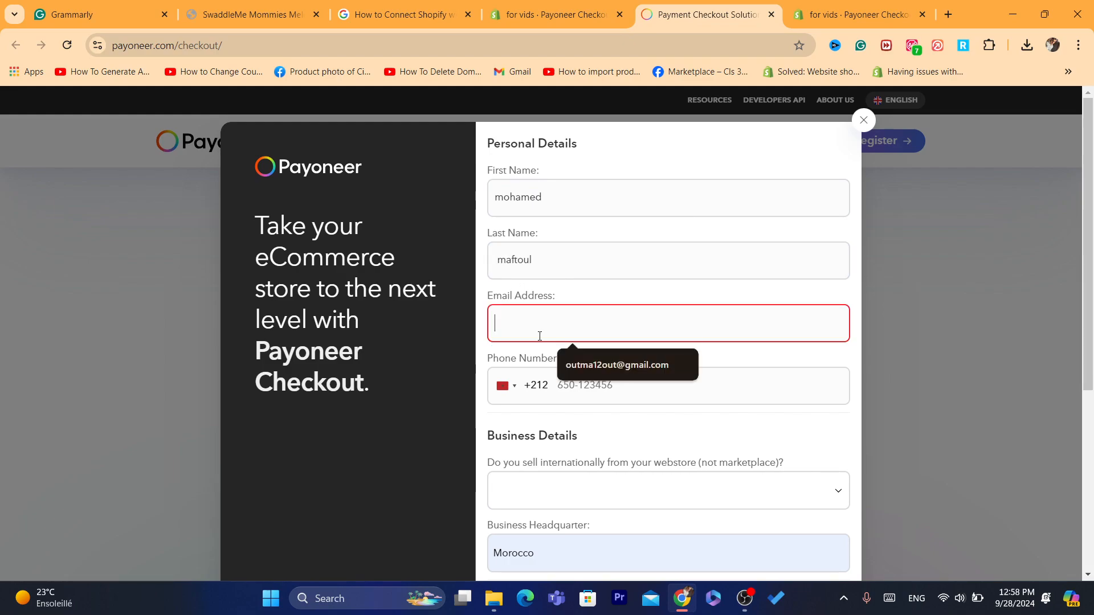
click(610, 361)
click(593, 386)
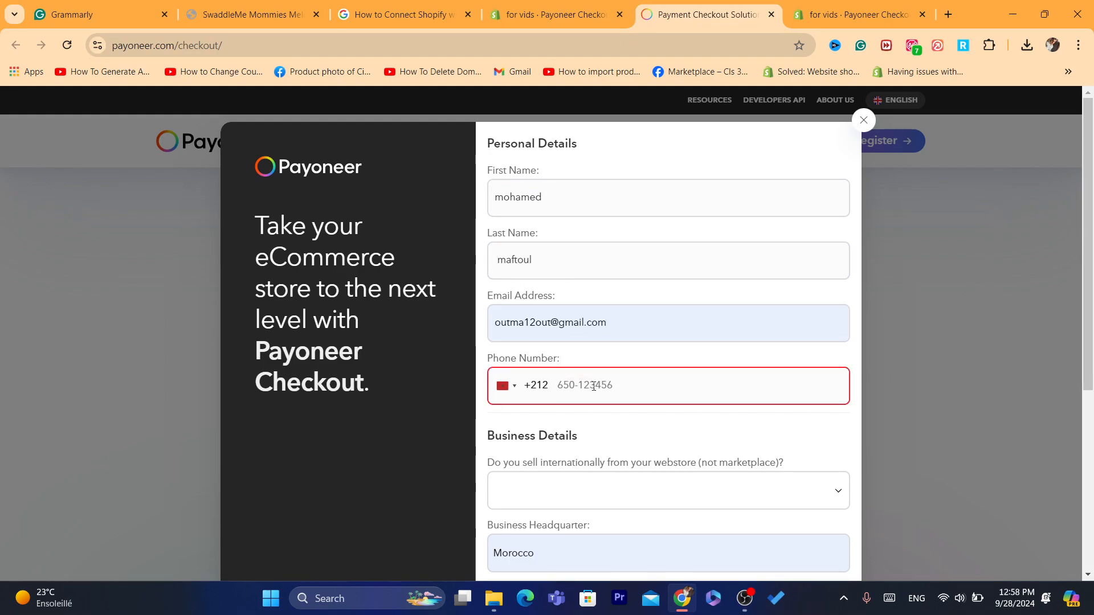
text(0)
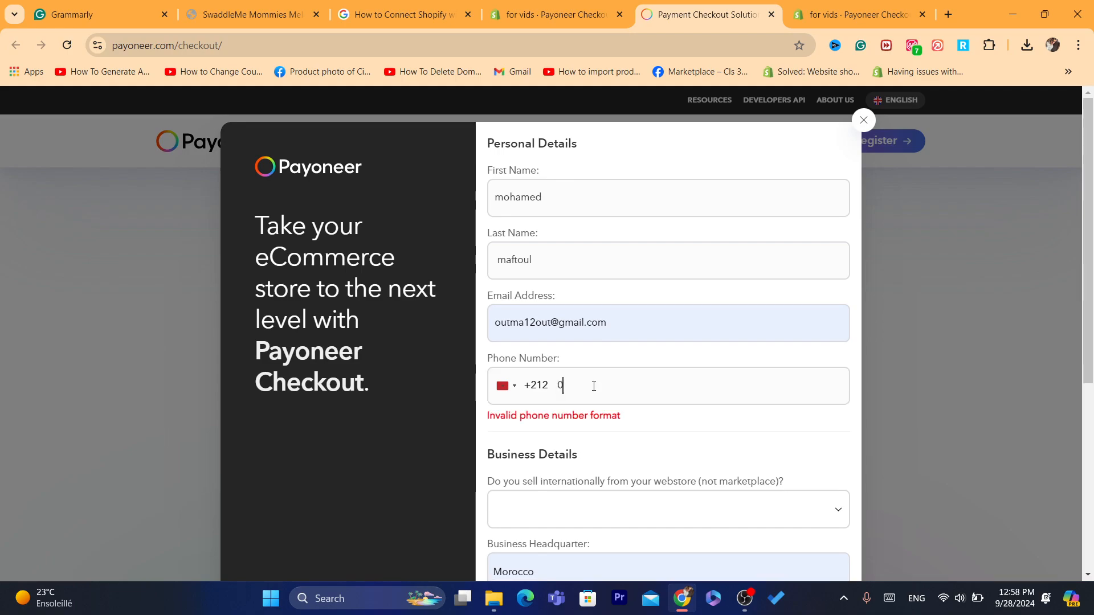
key(BackSpace)
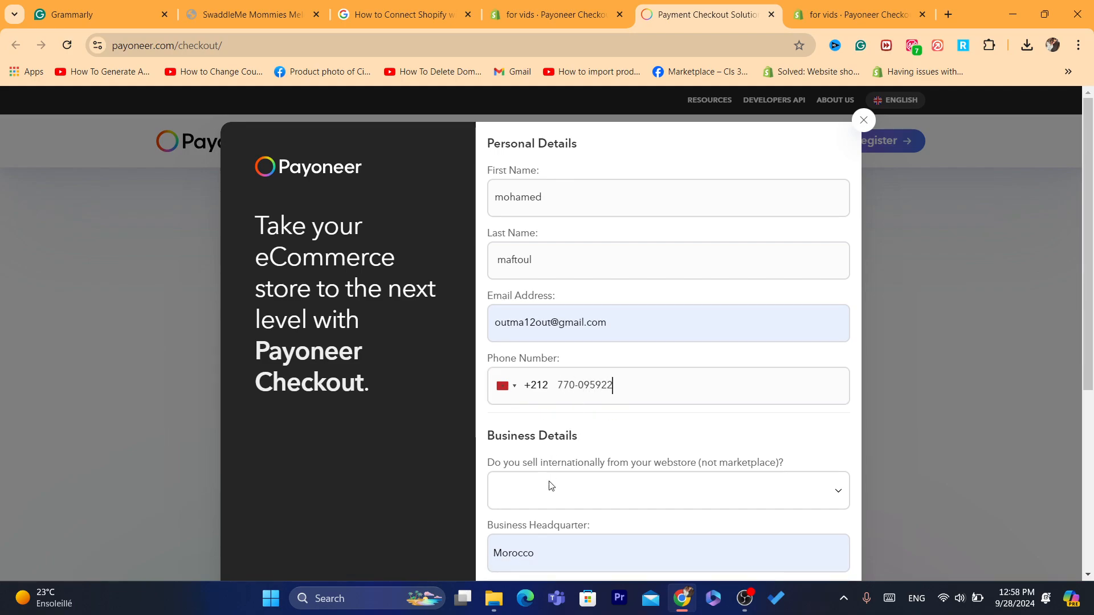
click(551, 486)
click(551, 485)
Step: Answer Yes to selling internationally and autofill the store's myshopify website URL
scroll(536, 461, down, 4)
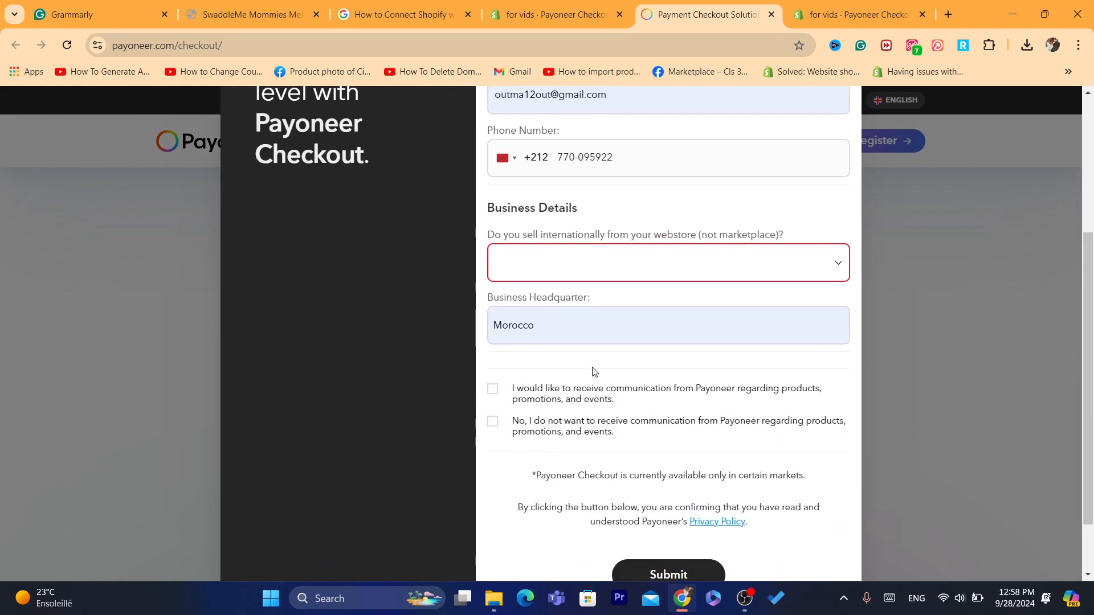
click(572, 268)
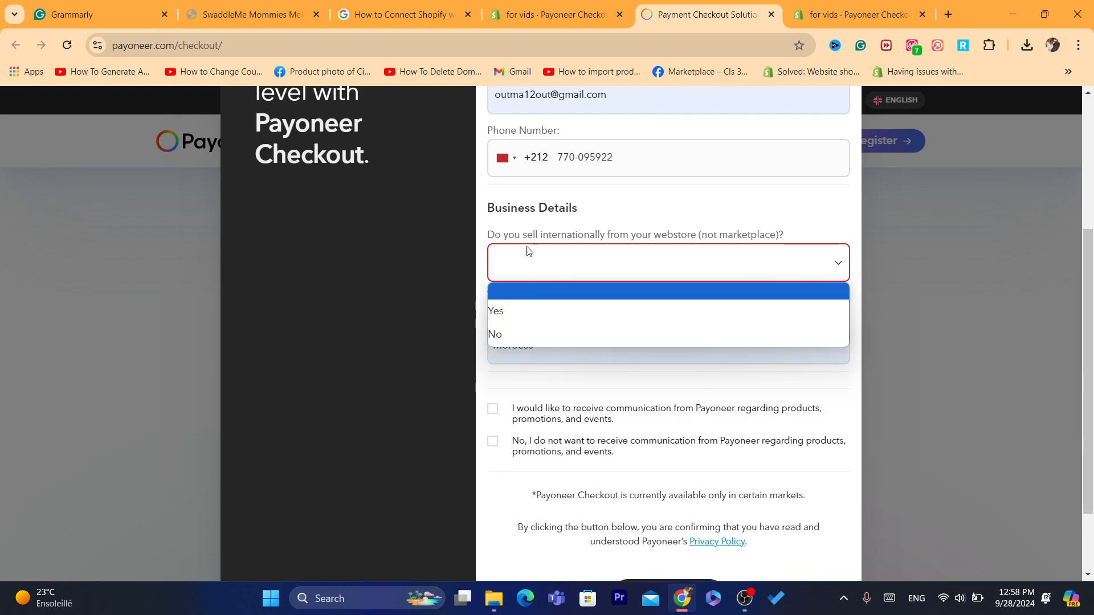
click(514, 310)
click(536, 343)
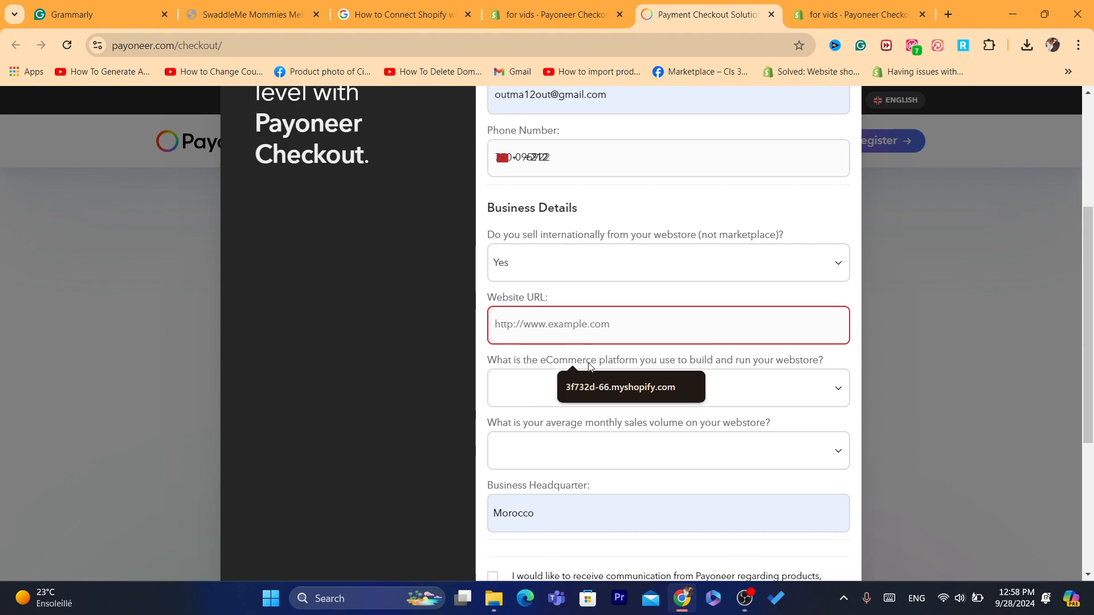
click(599, 382)
click(558, 393)
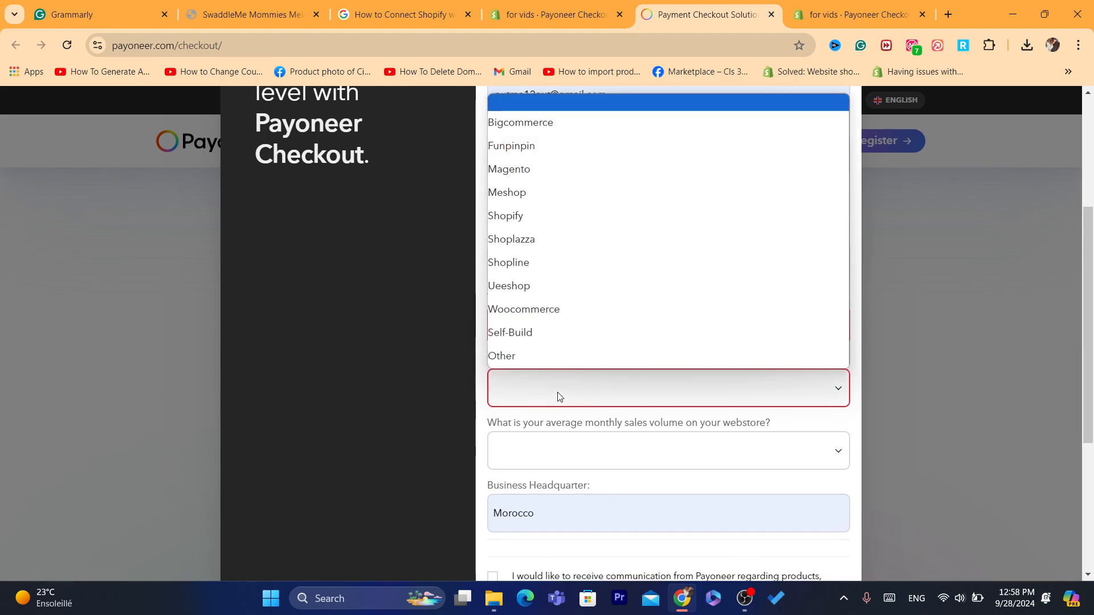
click(558, 397)
click(540, 324)
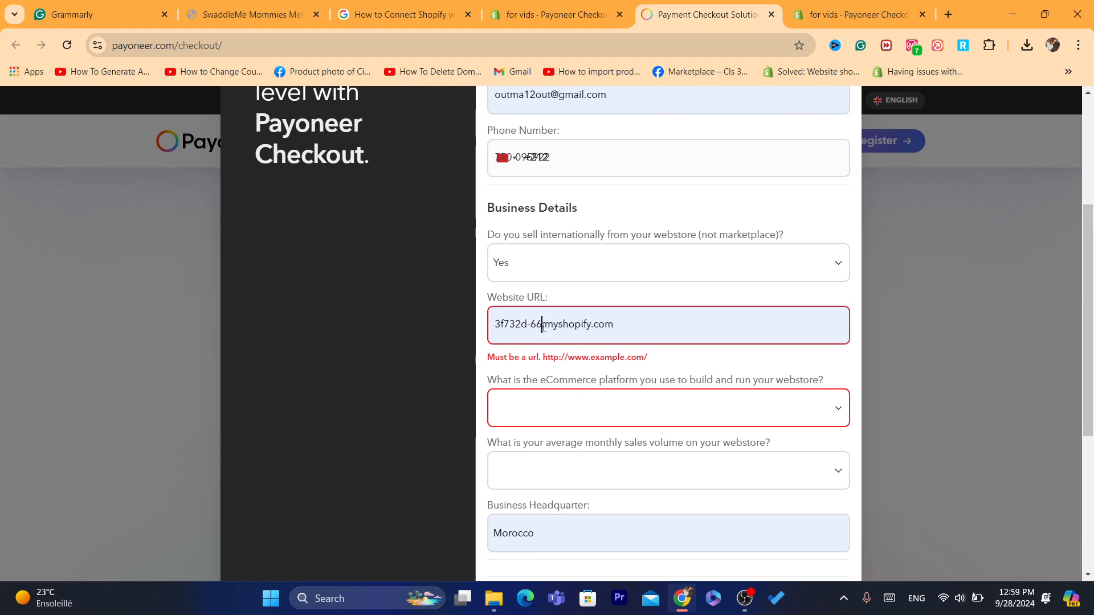
Step: Trim the website URL and choose Shopify as the eCommerce platform
drag(542, 327, 757, 326)
key(BackSpace)
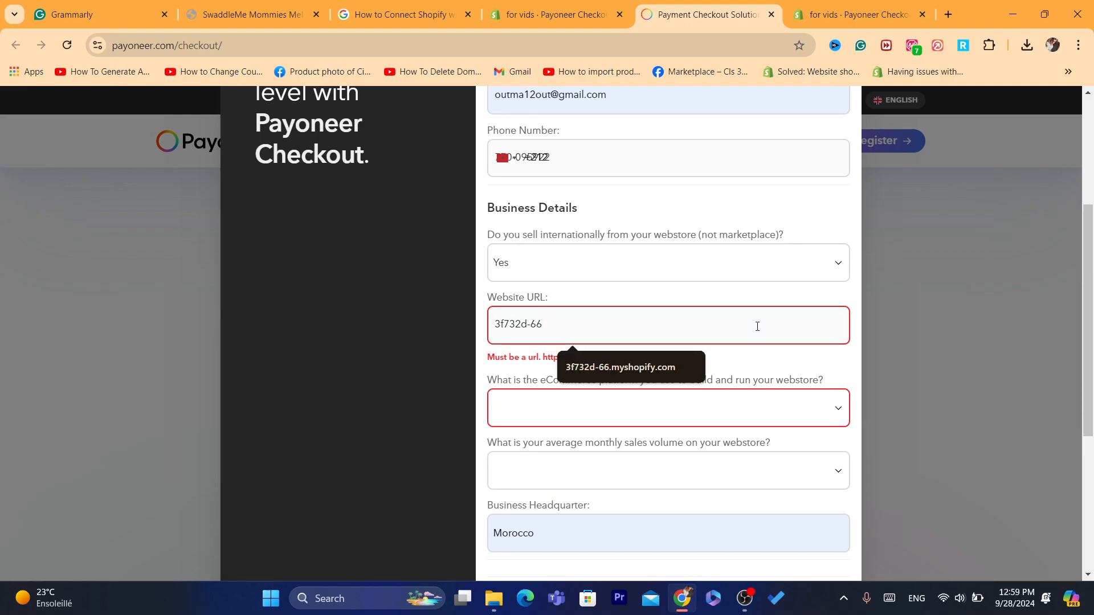
key(BackSpace)
click(511, 420)
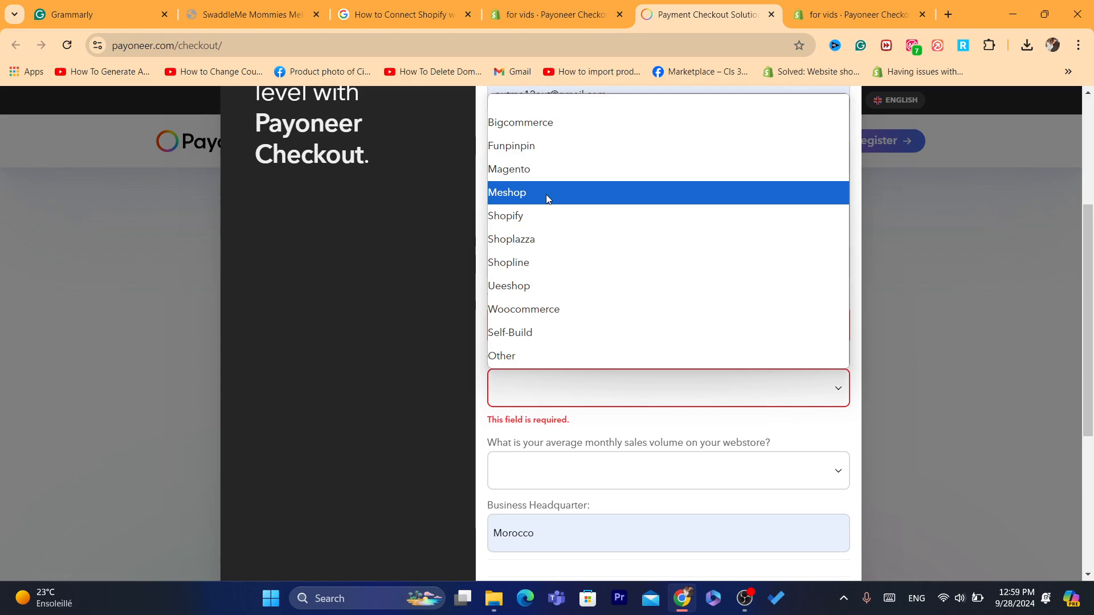
click(513, 217)
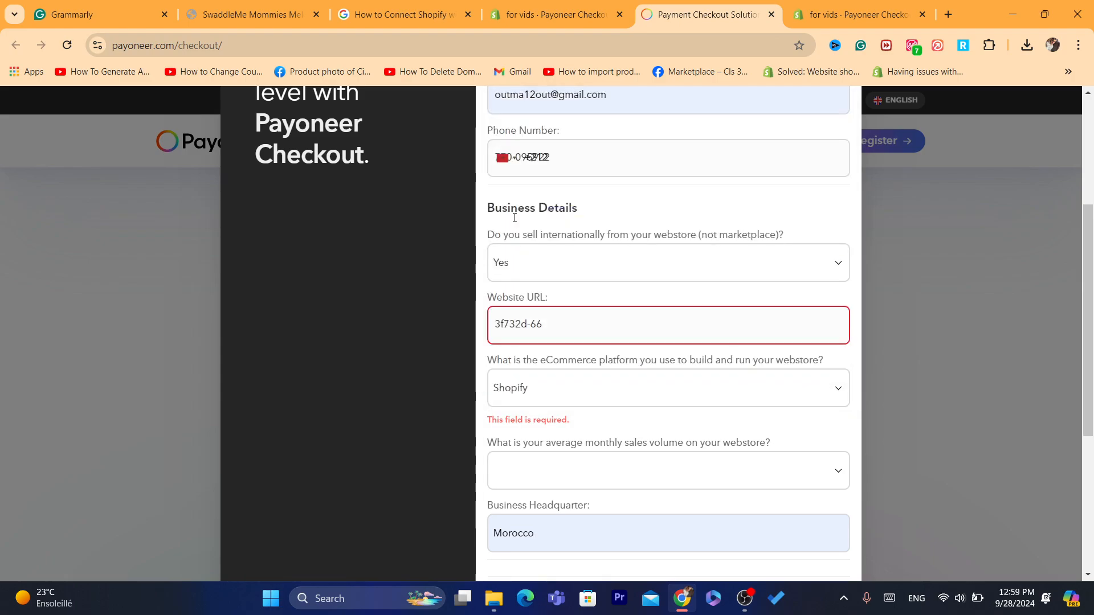
Step: Restore the full myshopify URL and add a trailing slash to it
triple_click(544, 328)
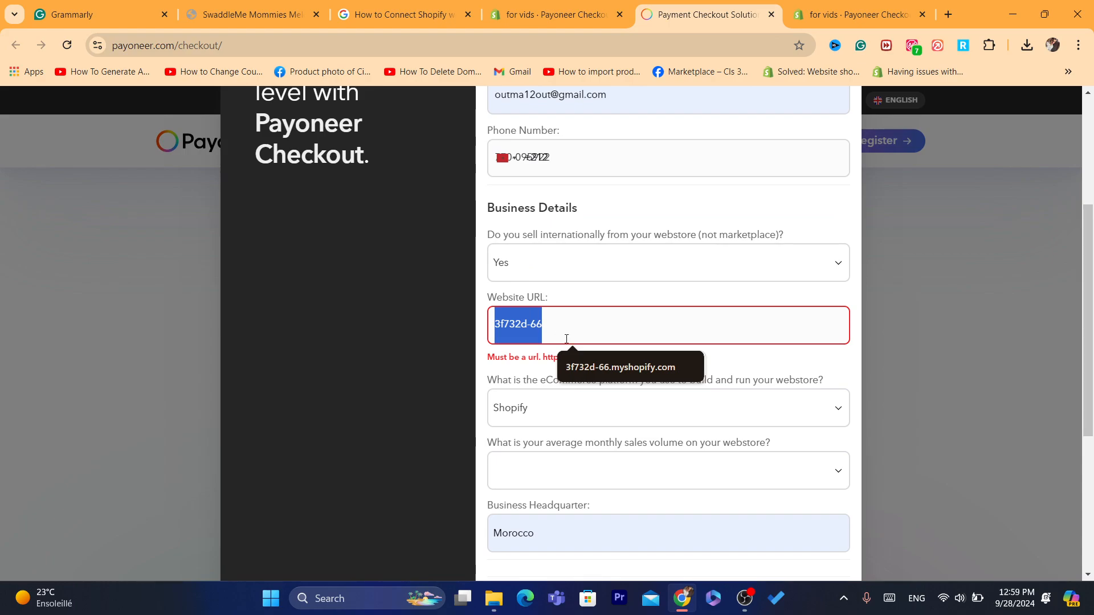
click(600, 367)
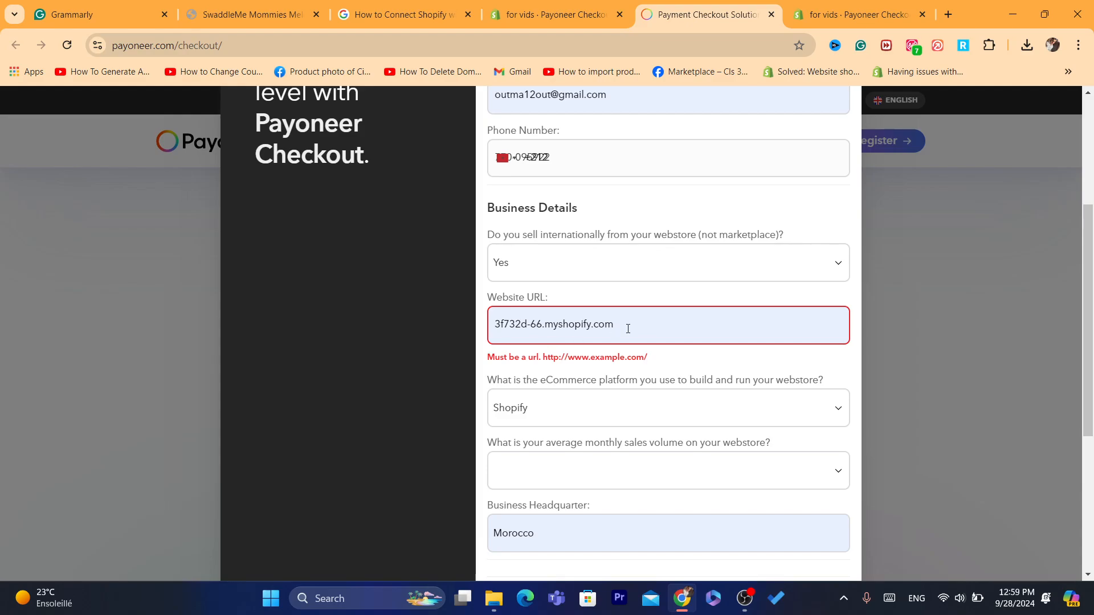
drag(649, 357, 645, 357)
key(ctrl+c)
click(635, 336)
key(ctrl+v)
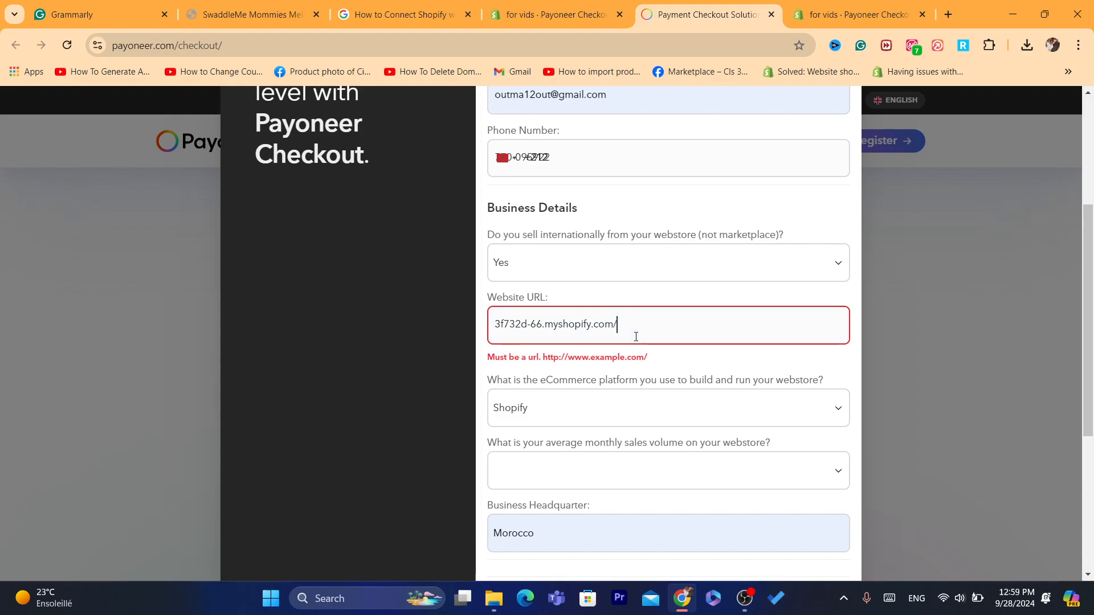
click(731, 387)
Step: Keep Shopify as the platform and set monthly sales volume to $0-$20,000
click(661, 401)
click(661, 400)
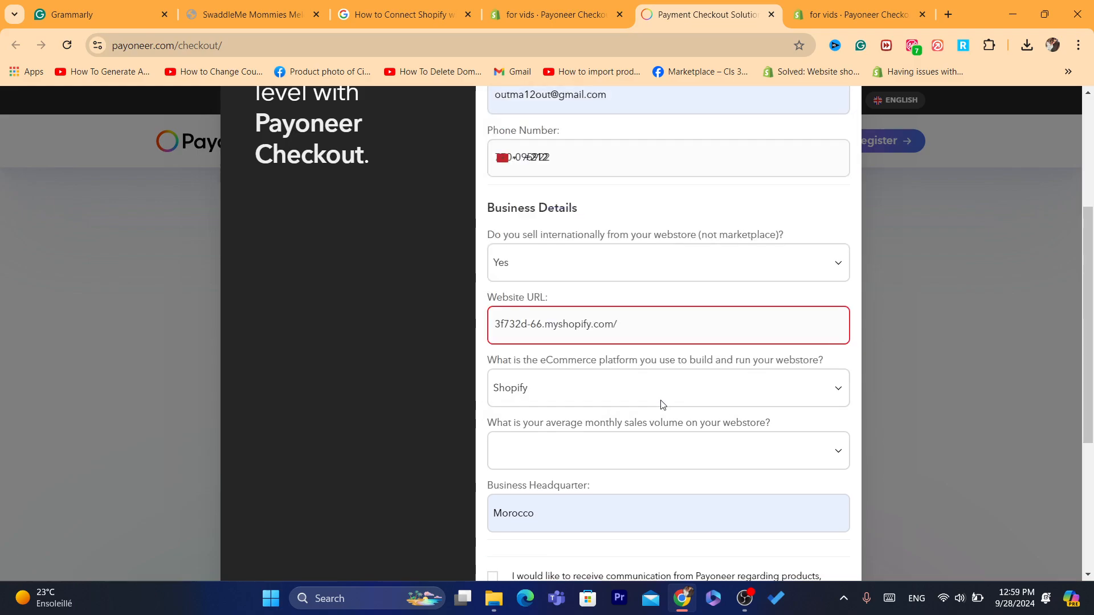
click(579, 394)
click(579, 394)
click(562, 450)
click(562, 451)
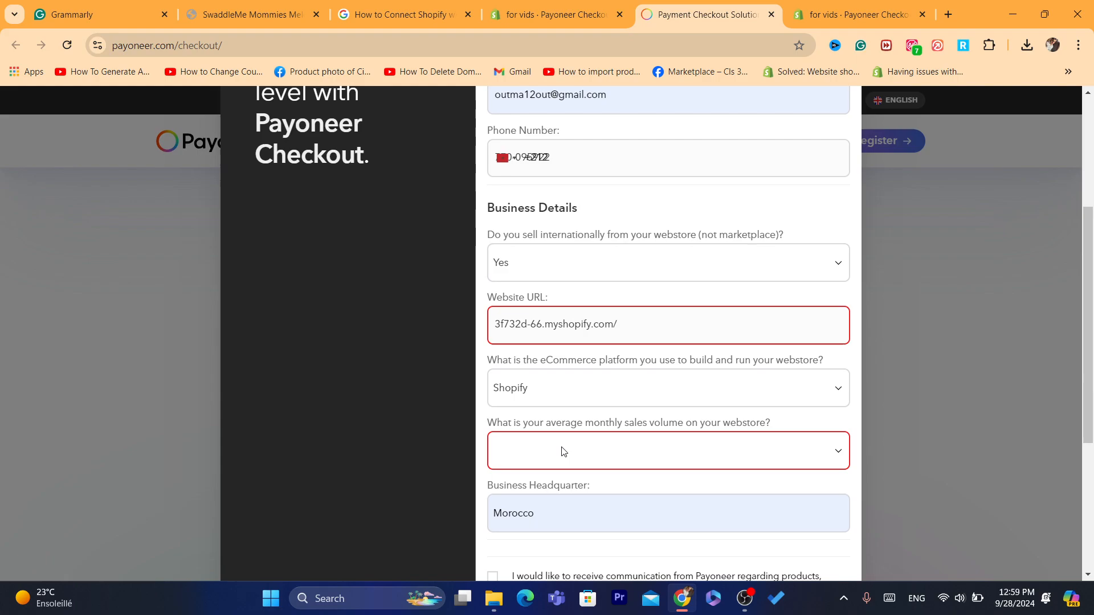
click(563, 451)
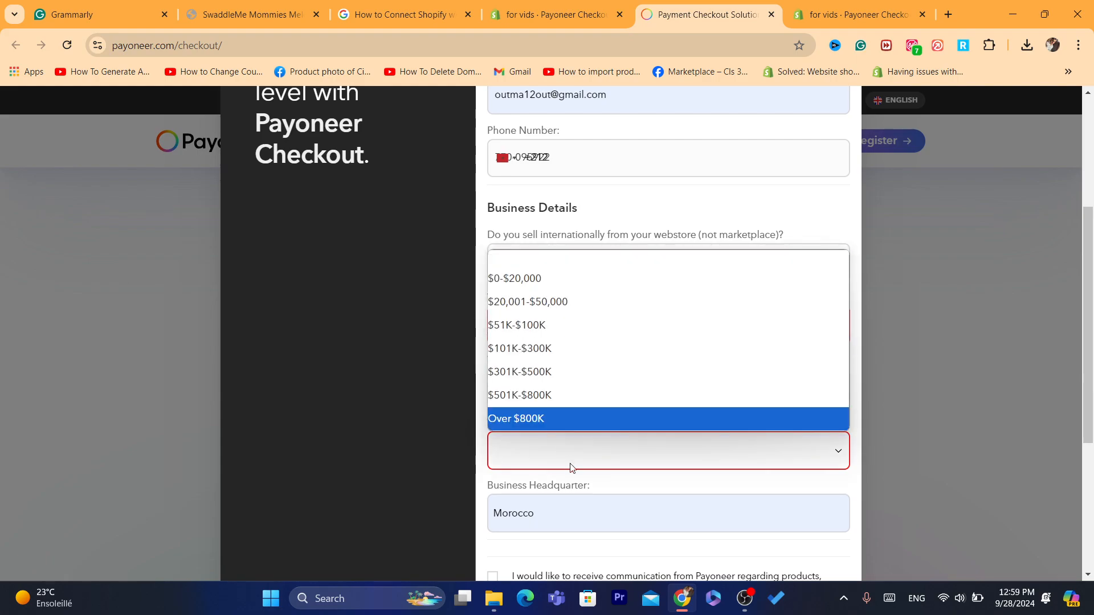
click(574, 484)
click(559, 460)
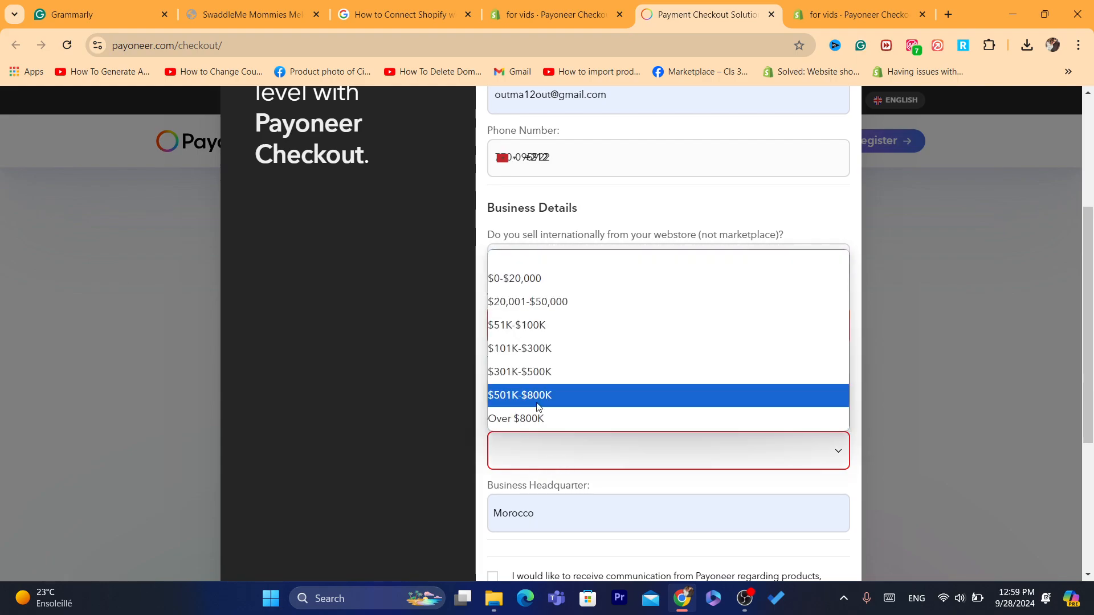
click(503, 282)
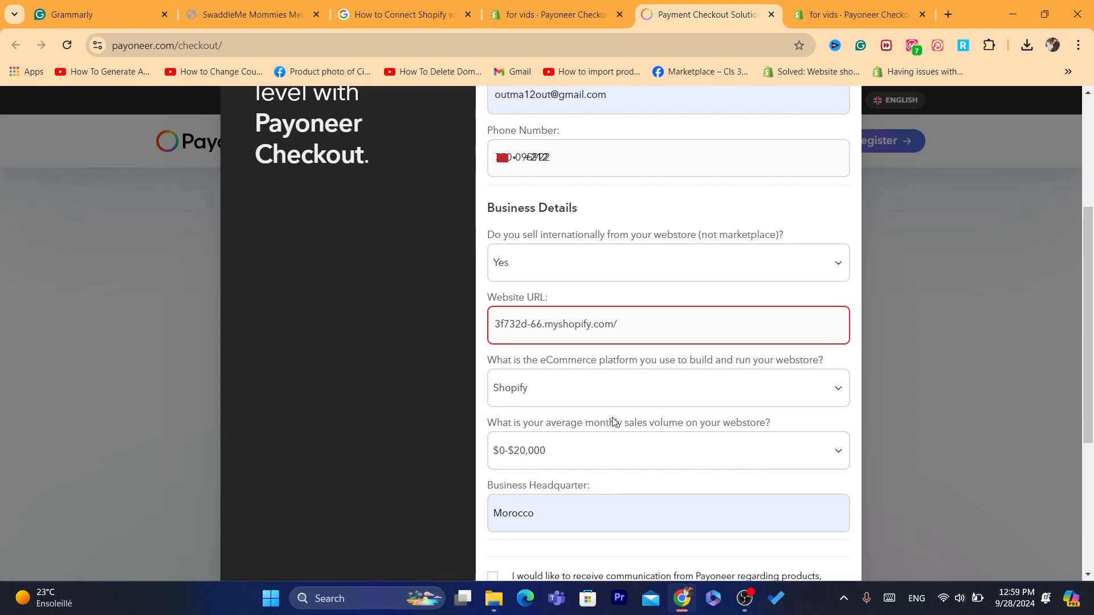
scroll(614, 422, up, 1)
Step: Tick the checkbox declining Payoneer marketing communication instead of the opt-in one
scroll(614, 422, down, 5)
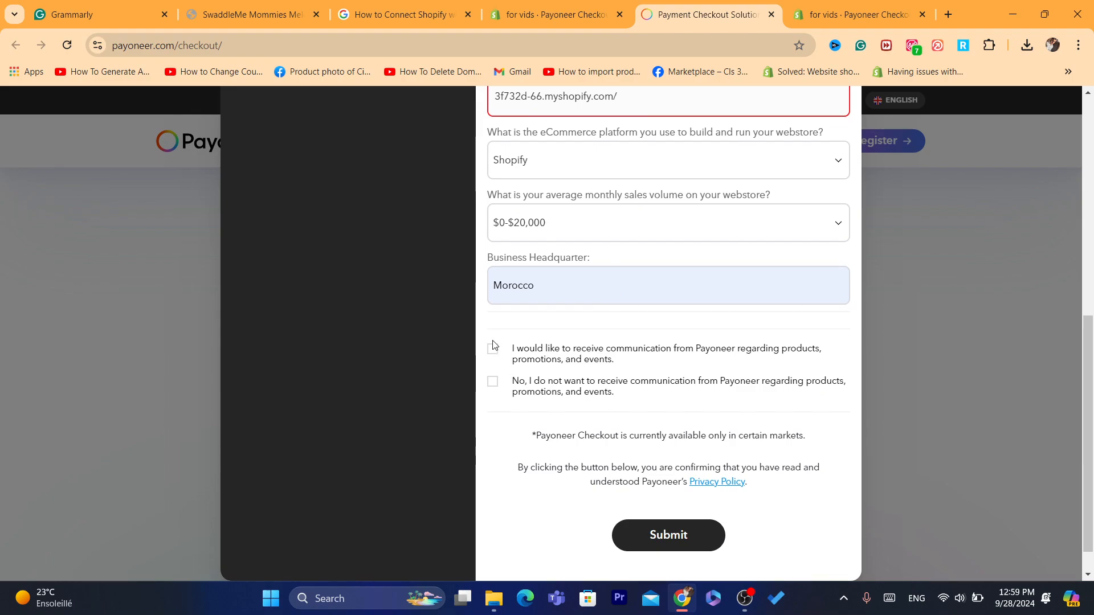
click(492, 350)
click(493, 384)
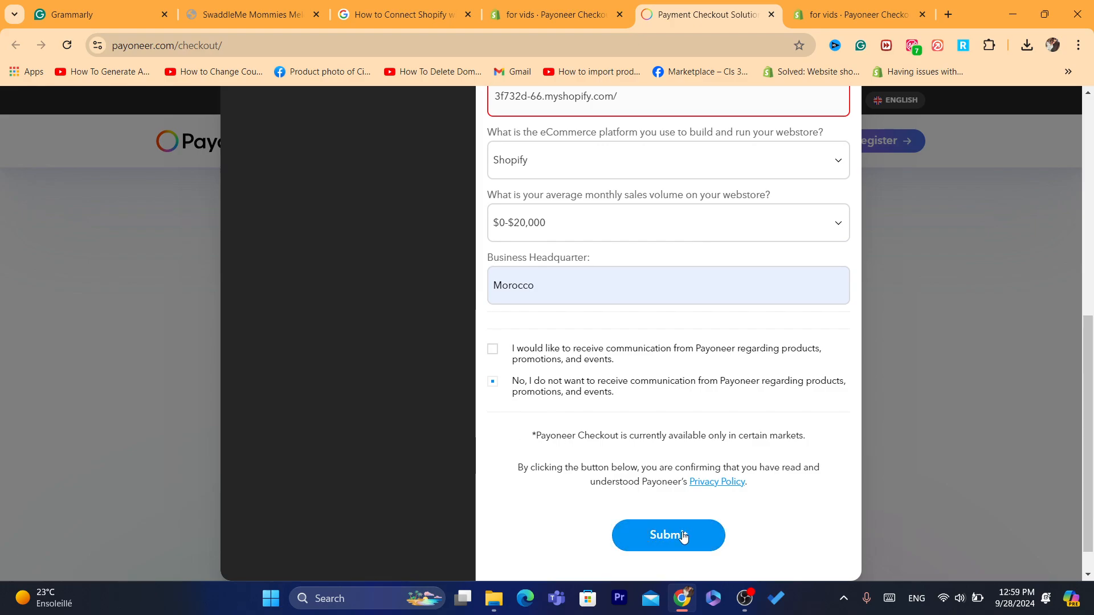
Step: Read over the available-markets note and the privacy policy confirmation paragraph
triple_click(602, 435)
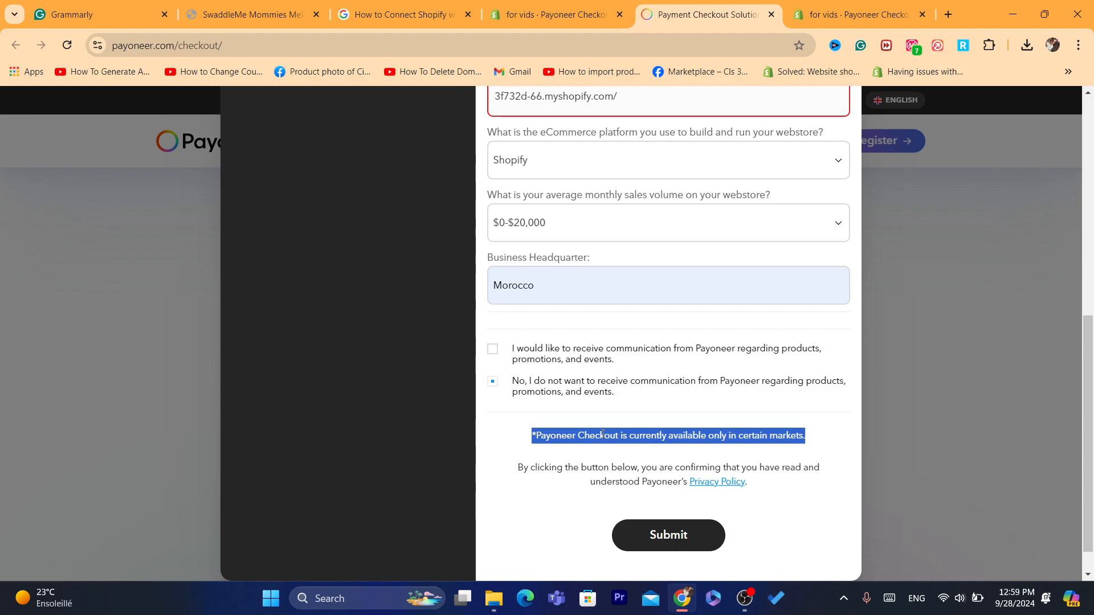
triple_click(615, 471)
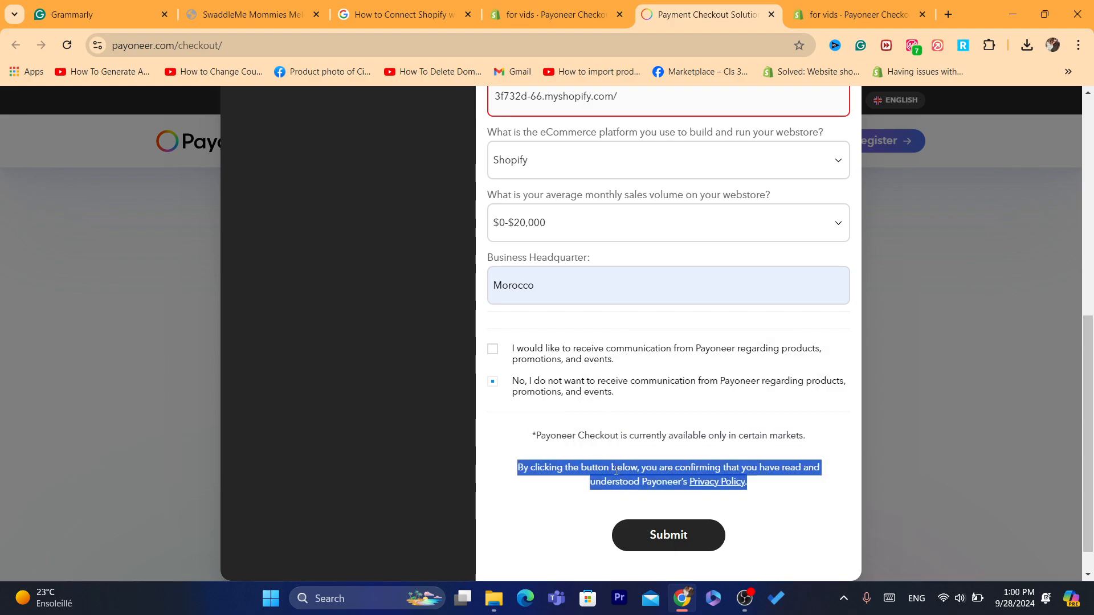
triple_click(582, 436)
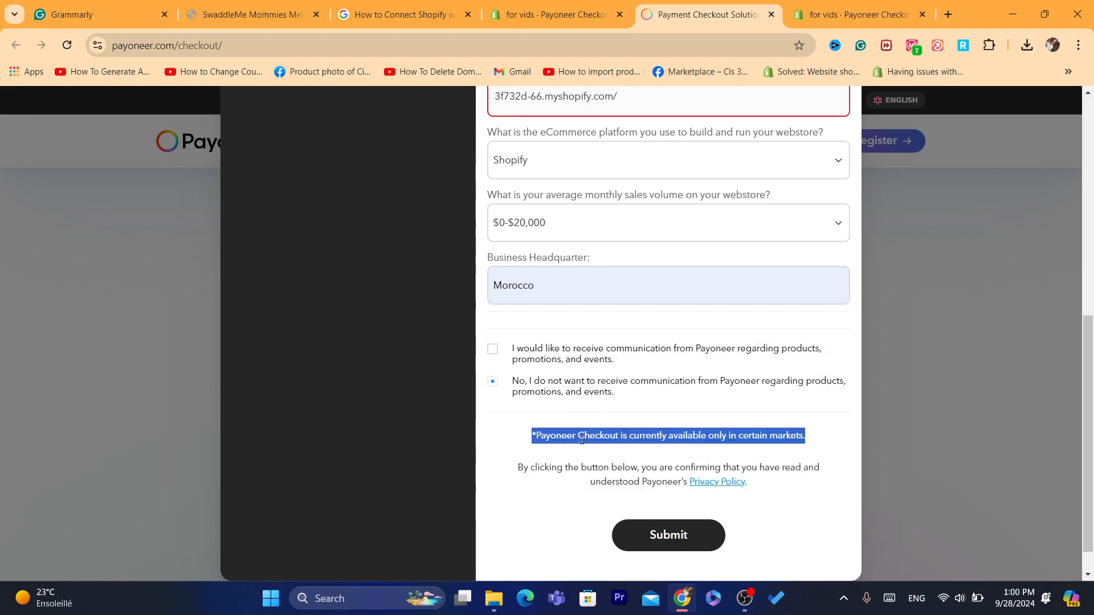
triple_click(599, 479)
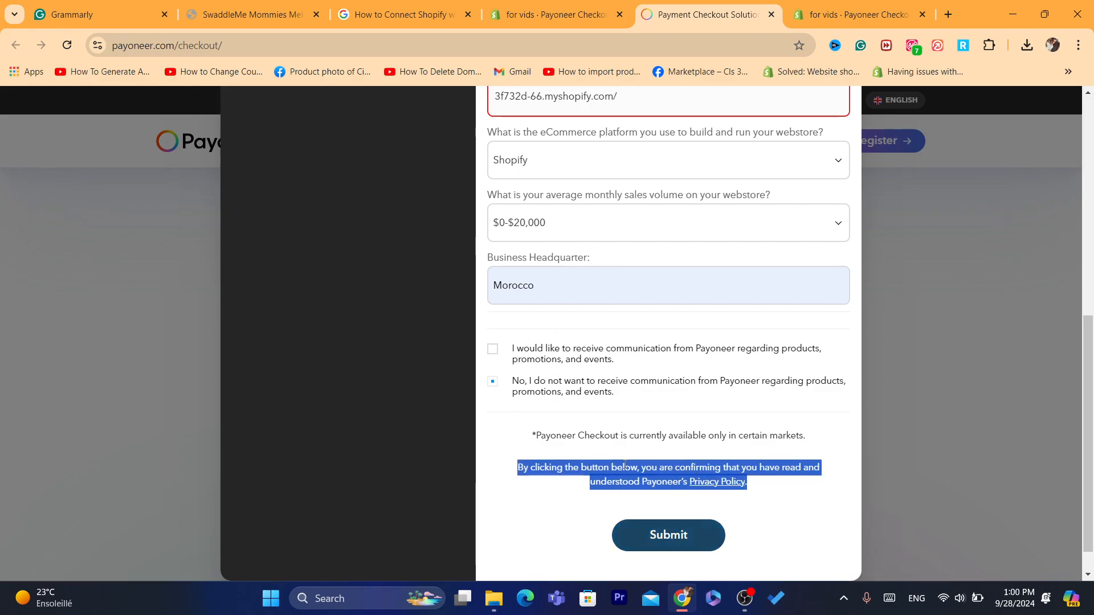
click(605, 476)
triple_click(600, 479)
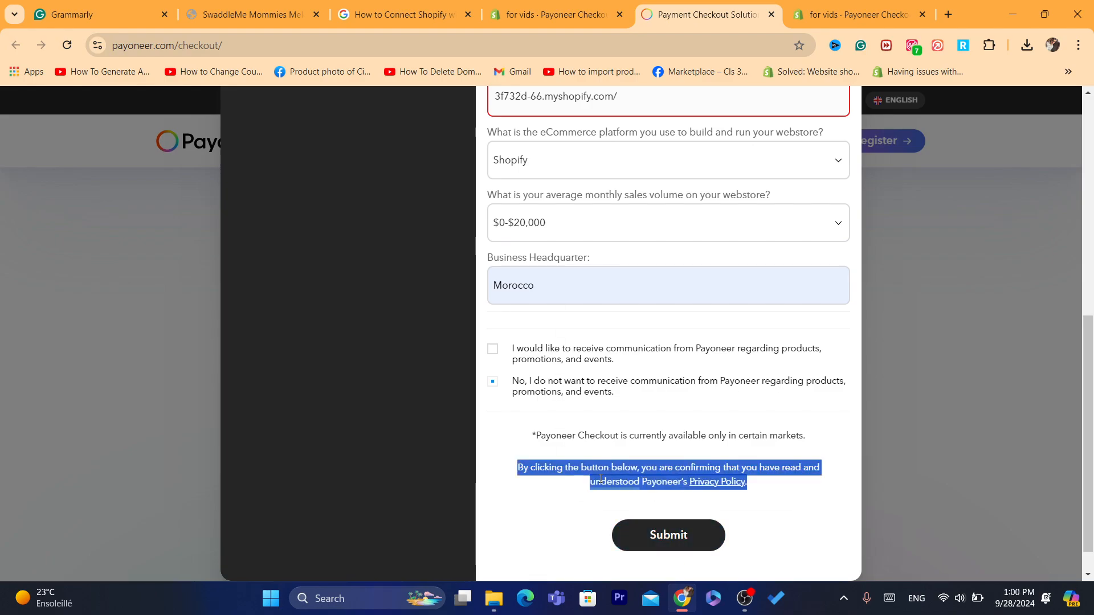
click(574, 483)
triple_click(574, 483)
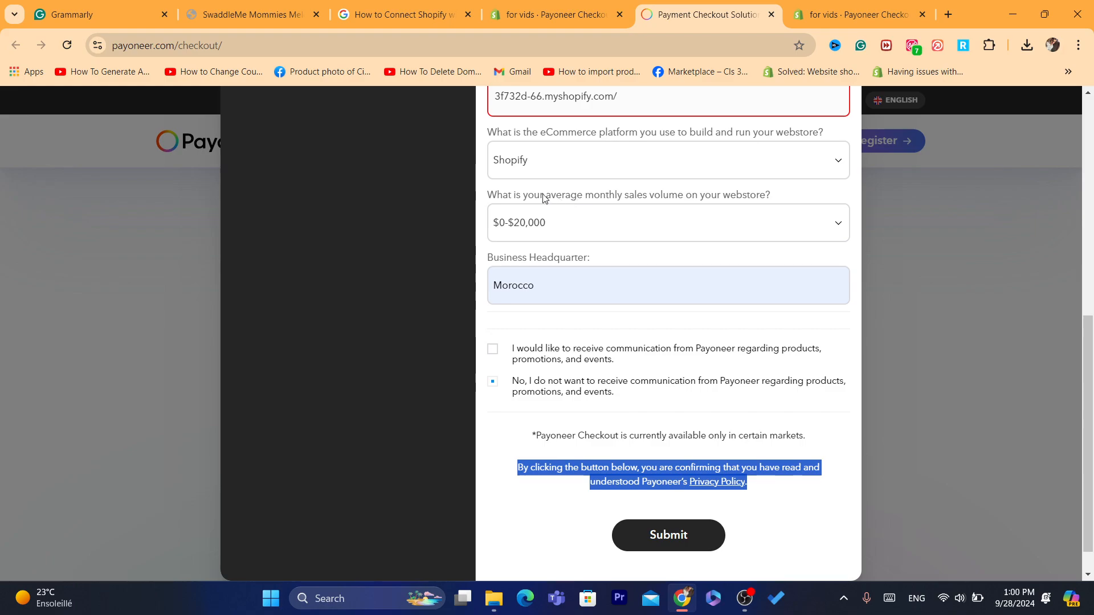
triple_click(516, 194)
click(583, 191)
triple_click(582, 192)
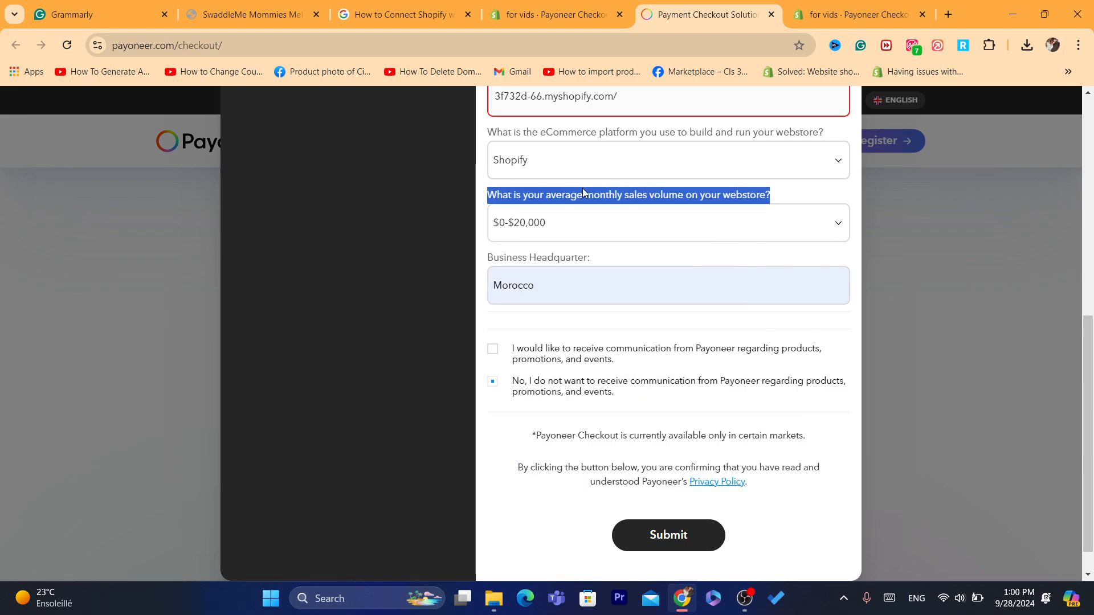
triple_click(617, 436)
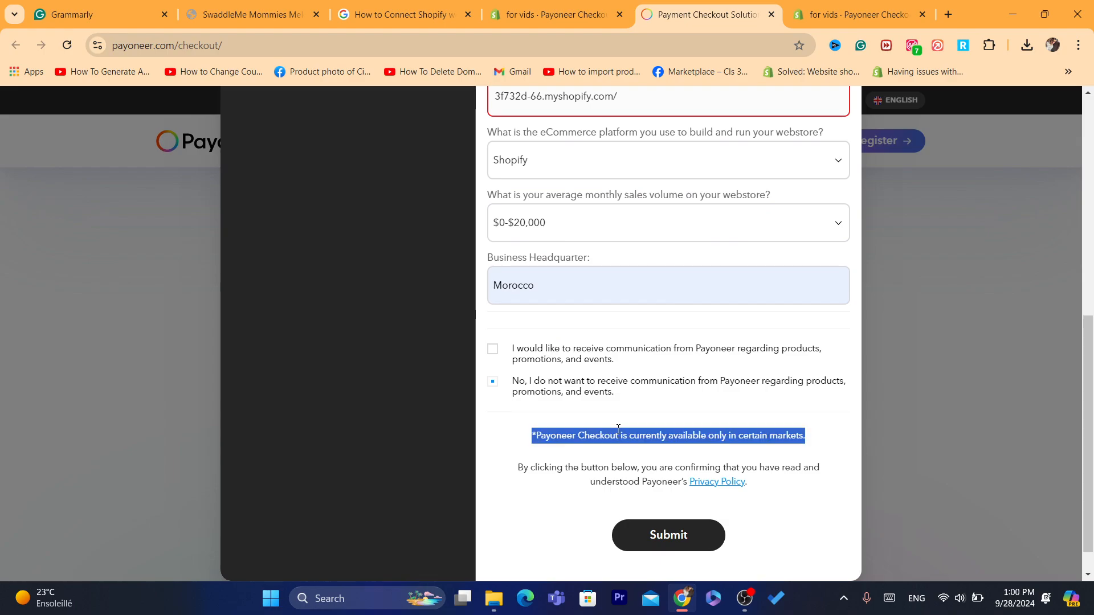
click(582, 458)
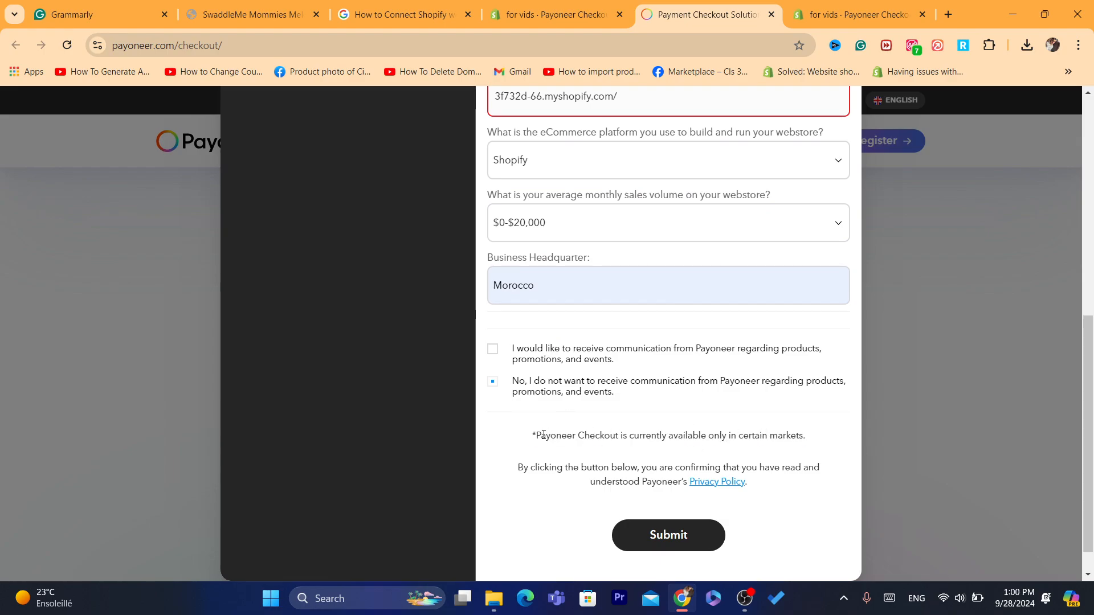
drag(542, 435, 805, 435)
click(707, 430)
click(809, 434)
double_click(683, 426)
Step: In the Shopify tab go to Payments settings, then return to the Payoneer sign-up form
click(547, 14)
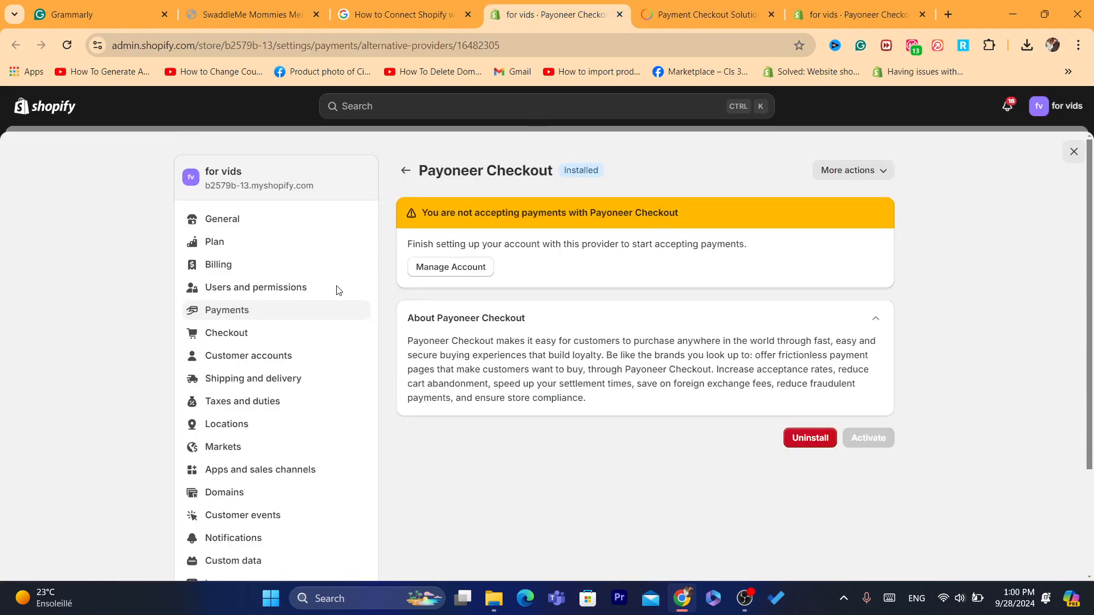
click(217, 313)
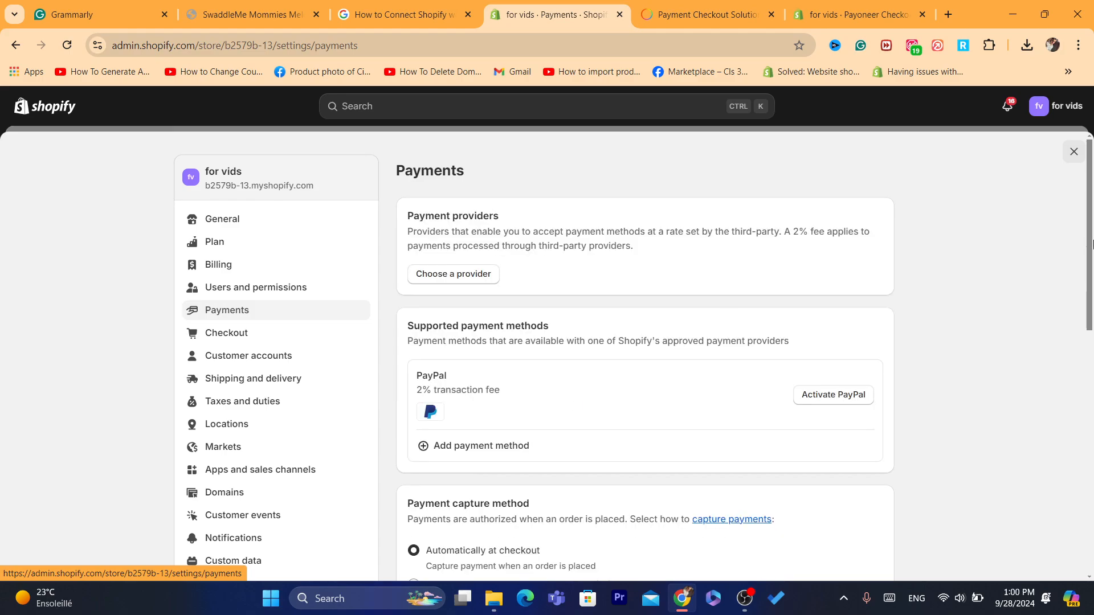
scroll(1090, 241, down, 1)
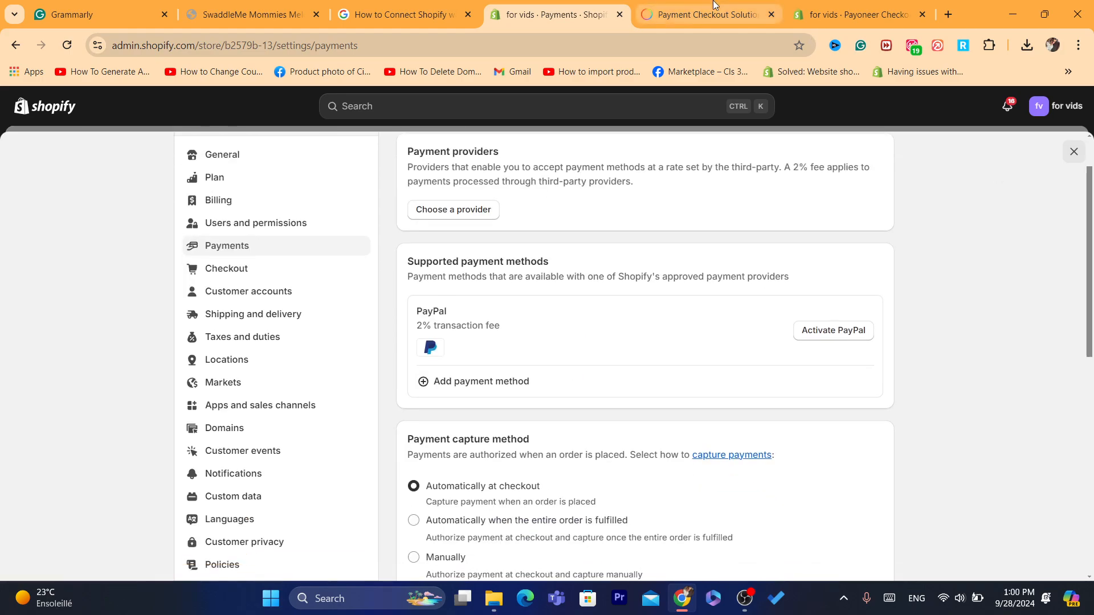
click(706, 14)
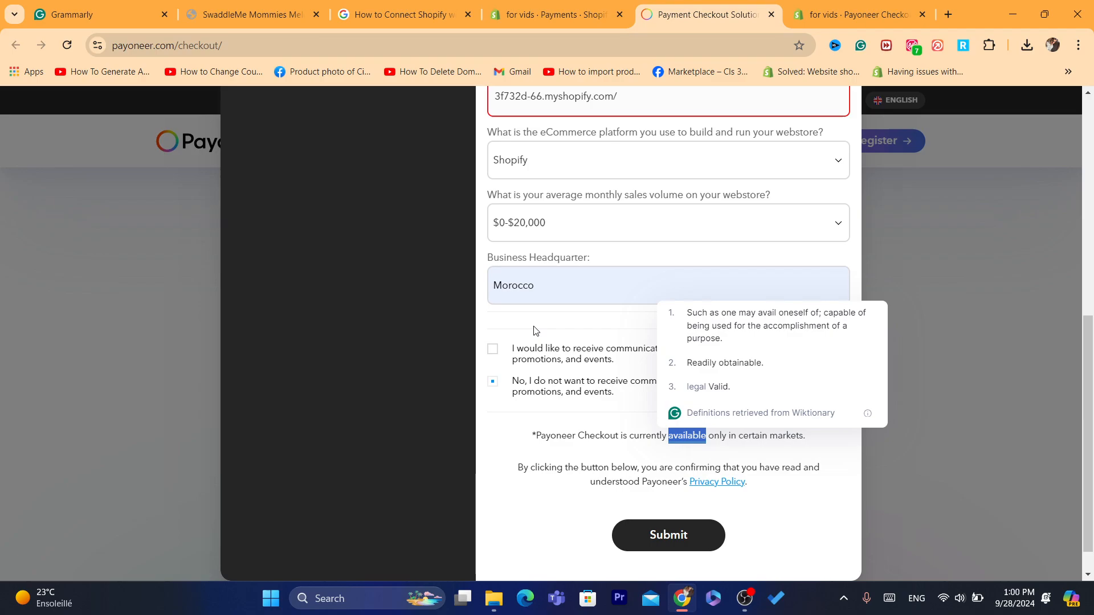
Step: Read the communication opt-in statement on the sign-up form
double_click(536, 346)
double_click(575, 331)
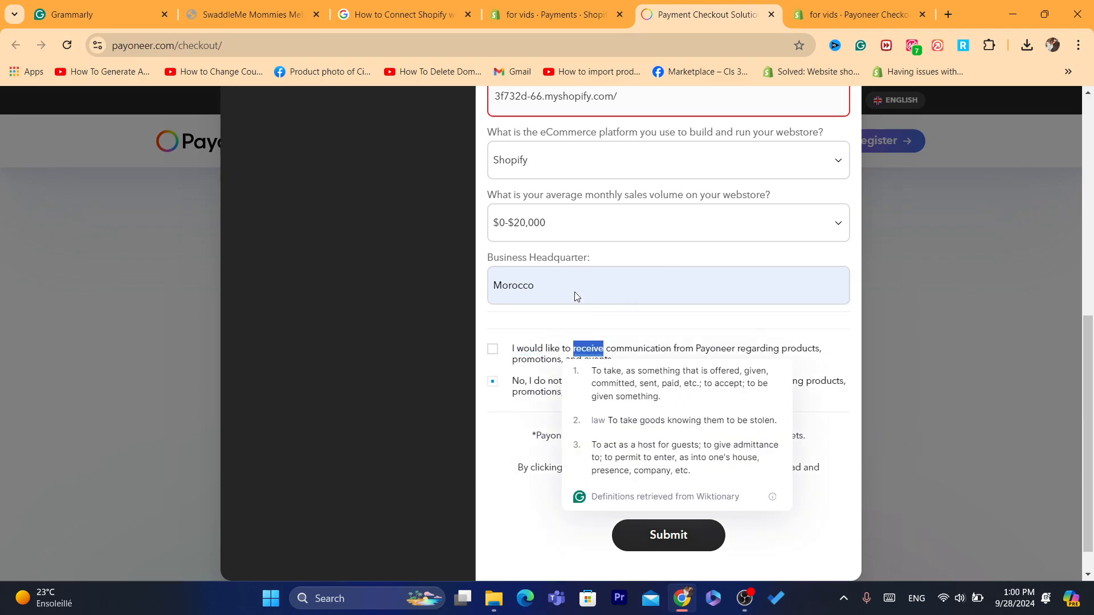
click(560, 336)
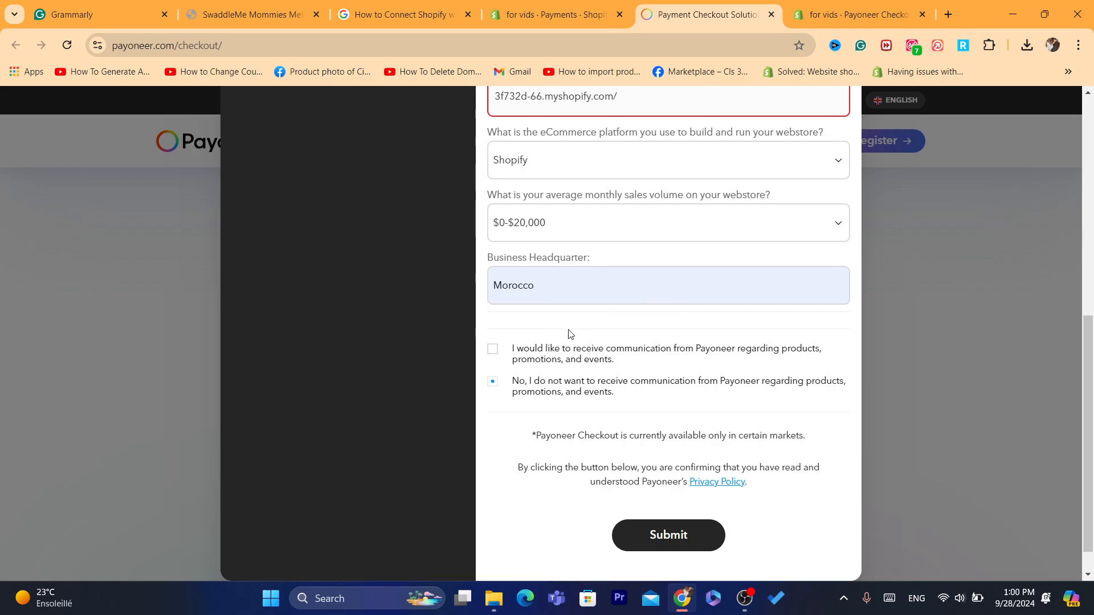
triple_click(550, 347)
click(550, 335)
Step: Read the markets note and privacy confirmation, then return to Shopify's Payments tab
triple_click(579, 436)
triple_click(599, 488)
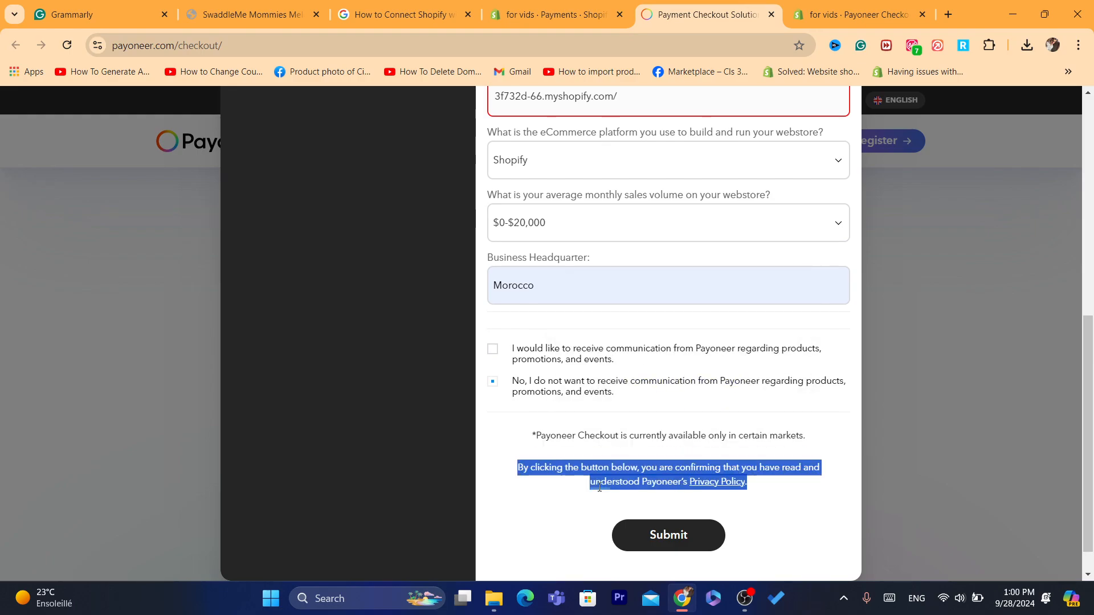
click(551, 461)
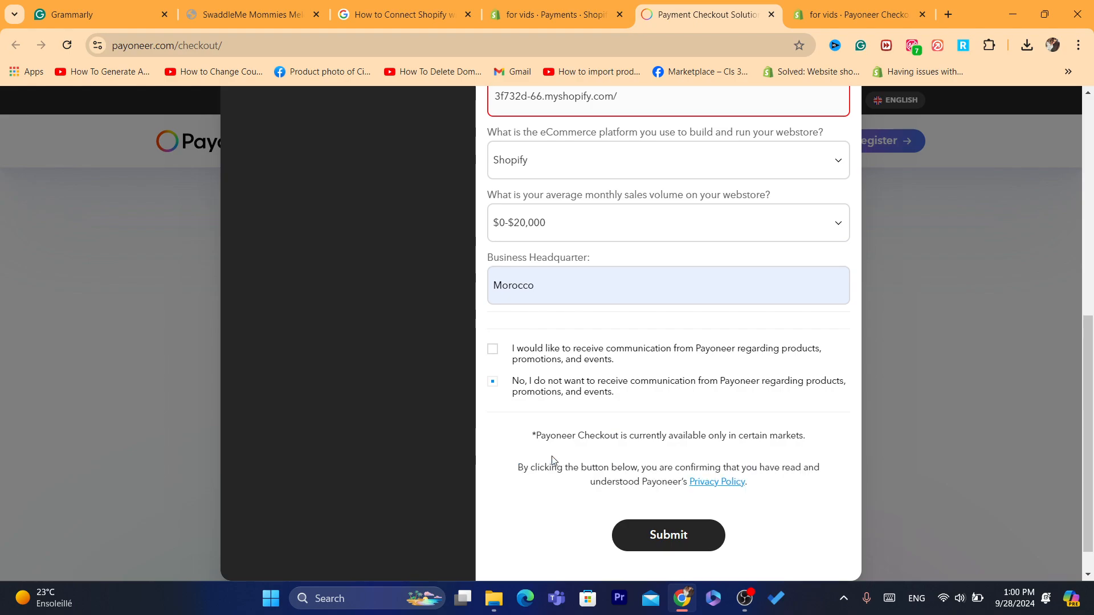
triple_click(559, 418)
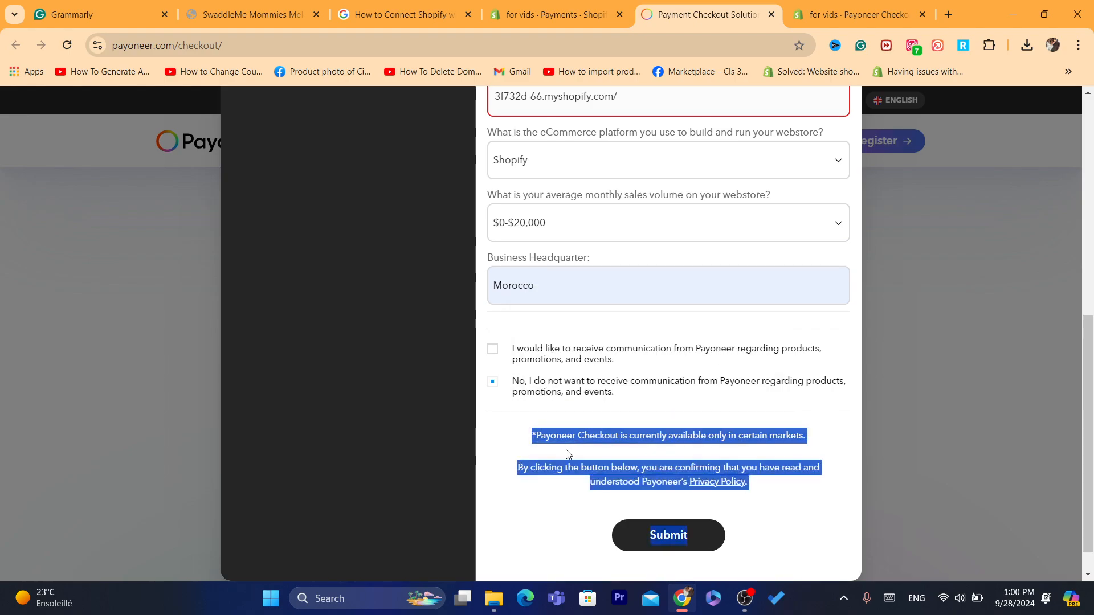
click(568, 454)
triple_click(563, 437)
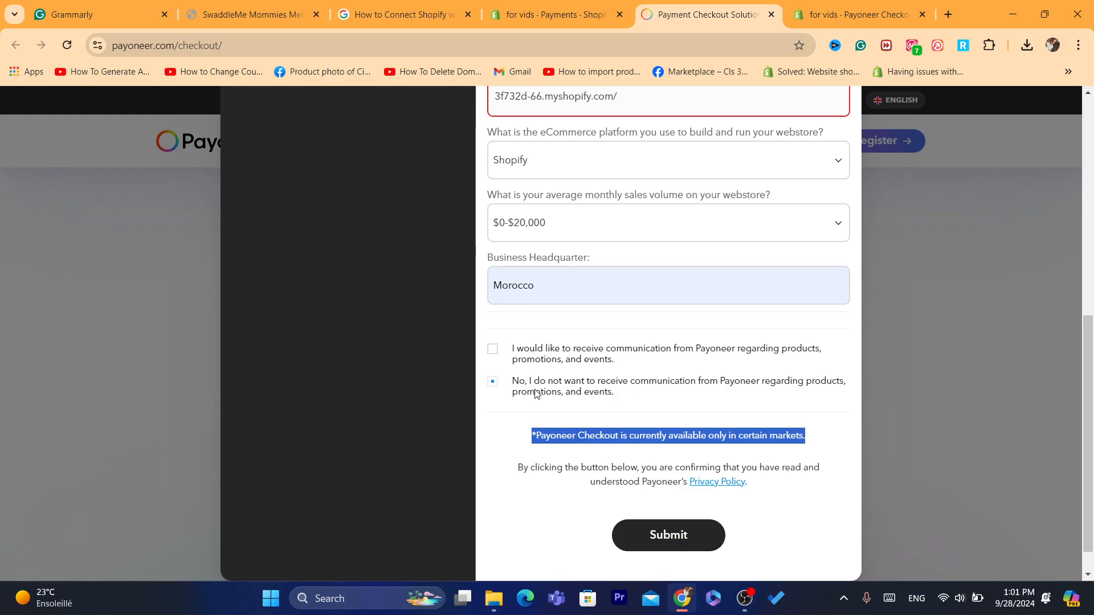
click(527, 7)
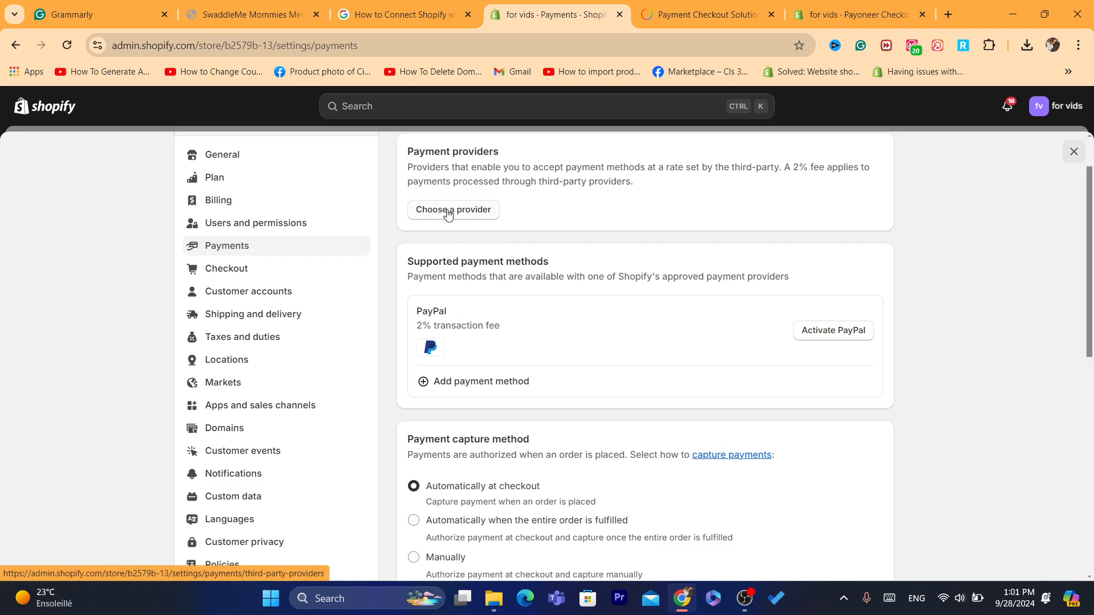
click(447, 212)
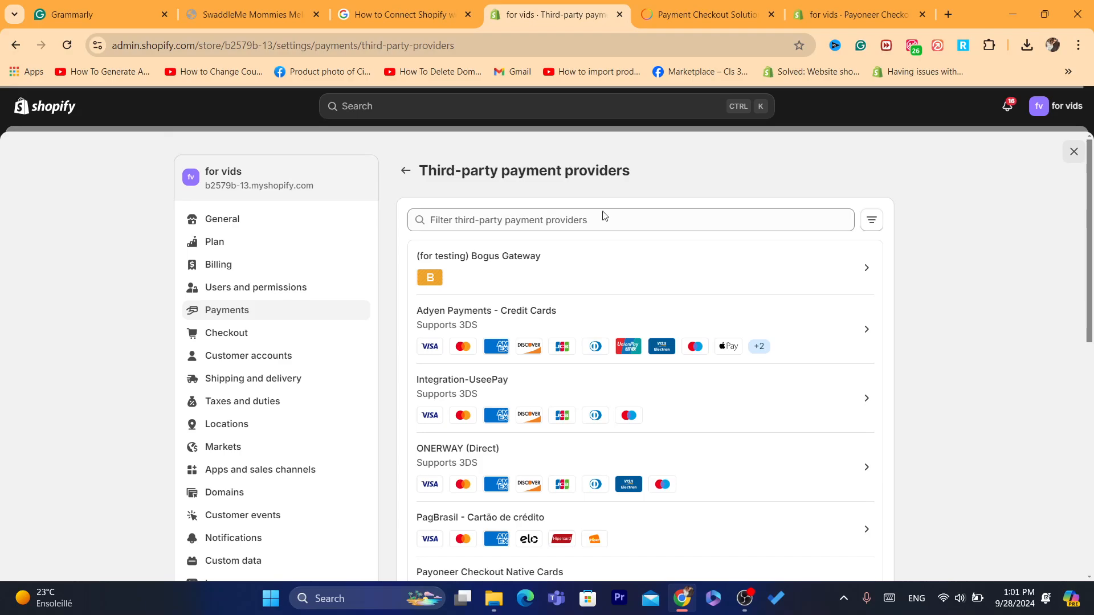
click(471, 212)
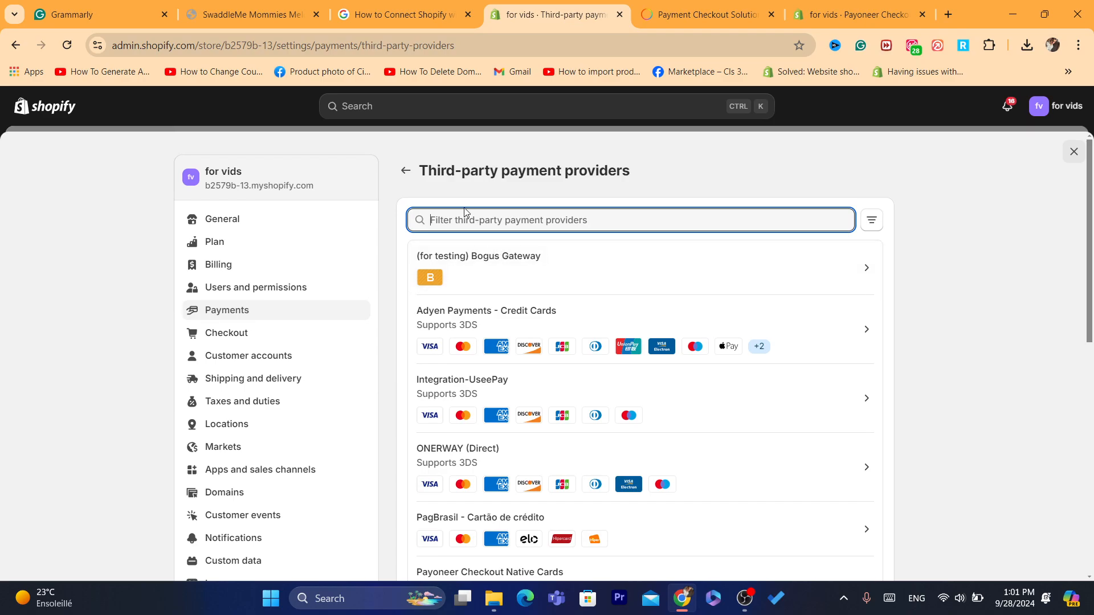
click(405, 171)
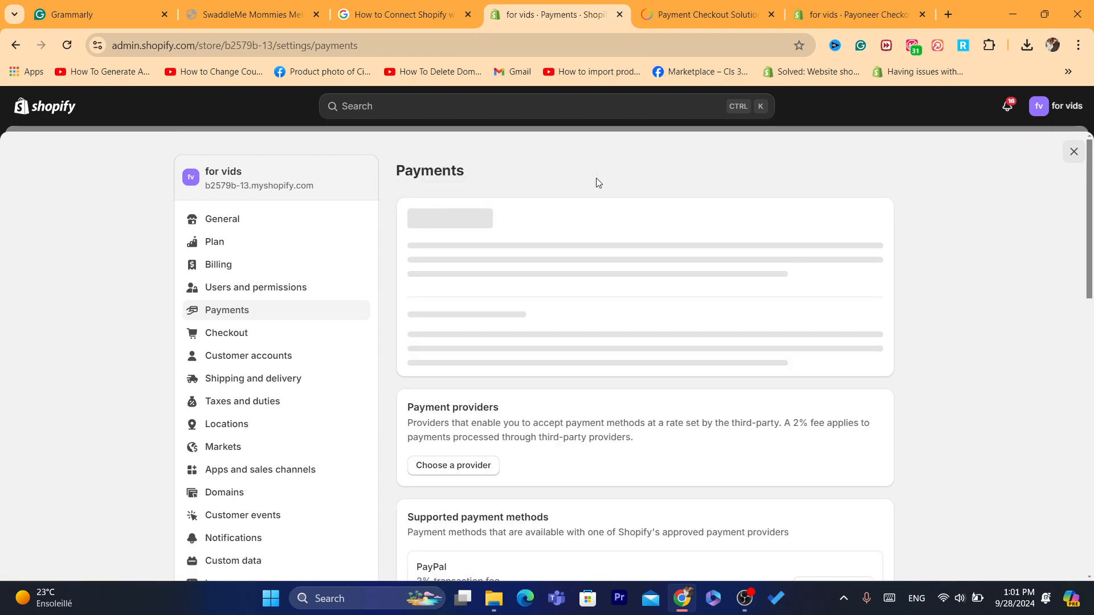